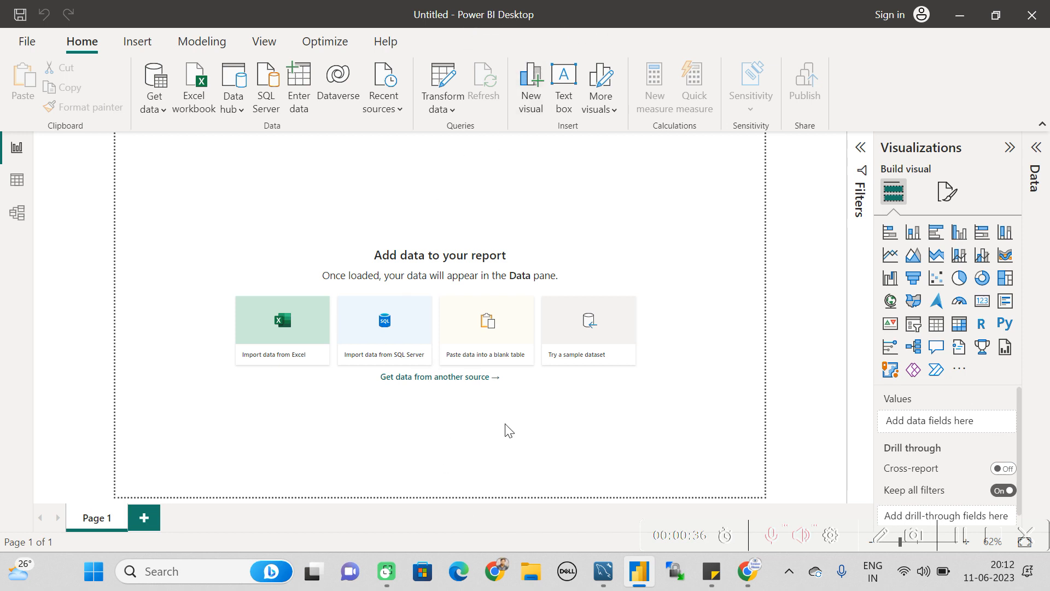
Switch to Chrome, search Google for "power bi desktop download" and open the Microsoft Power BI Desktop download page.
{"action": "left_click", "coordinate": [747, 571]}
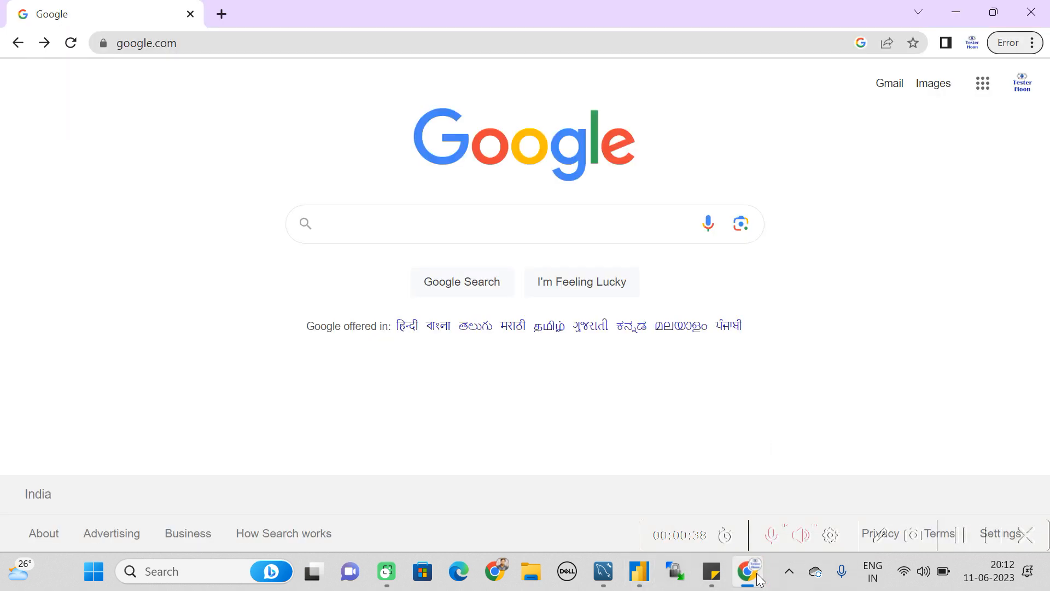
{"action": "left_click", "coordinate": [448, 223]}
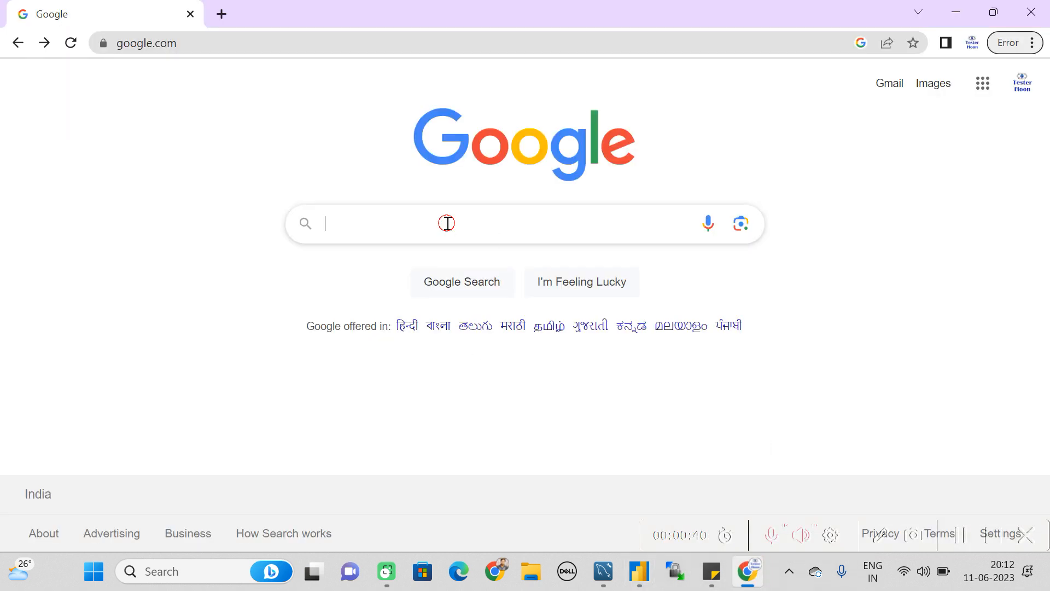
{"action": "type", "text": "power"}
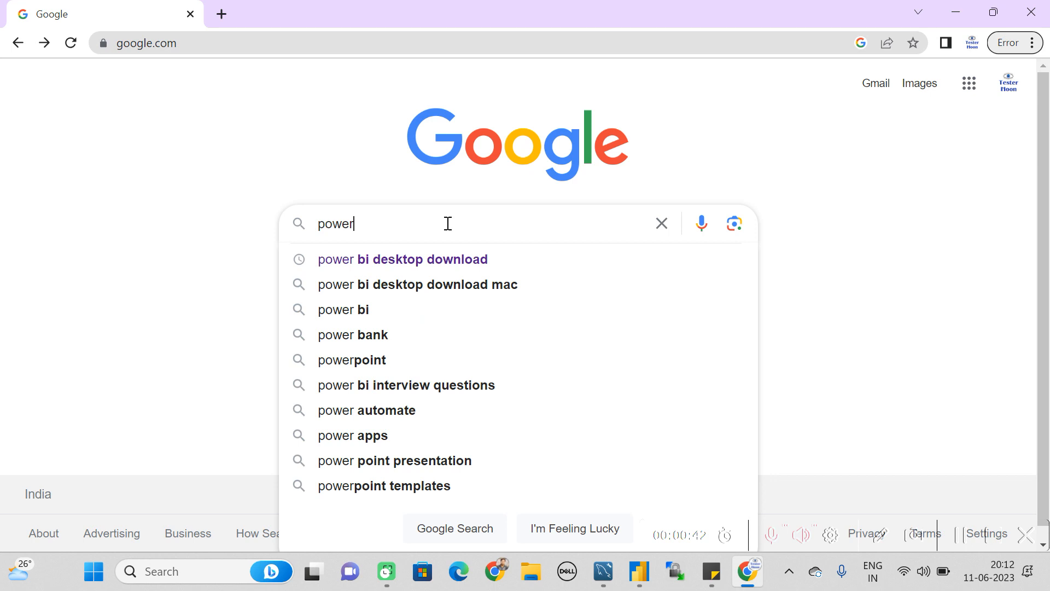
{"action": "left_click", "coordinate": [429, 262]}
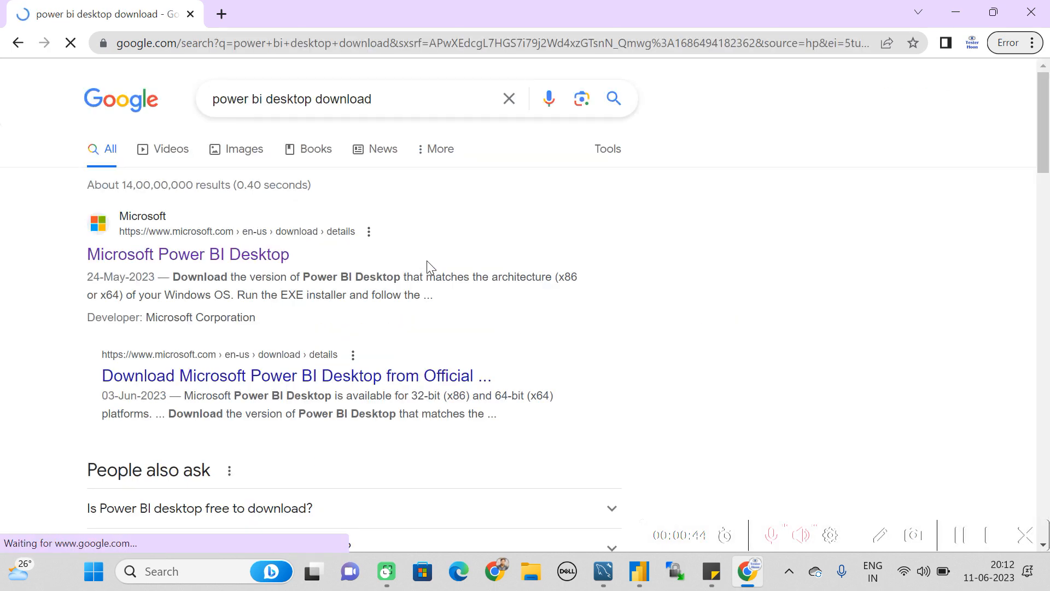
{"action": "left_click", "coordinate": [193, 255]}
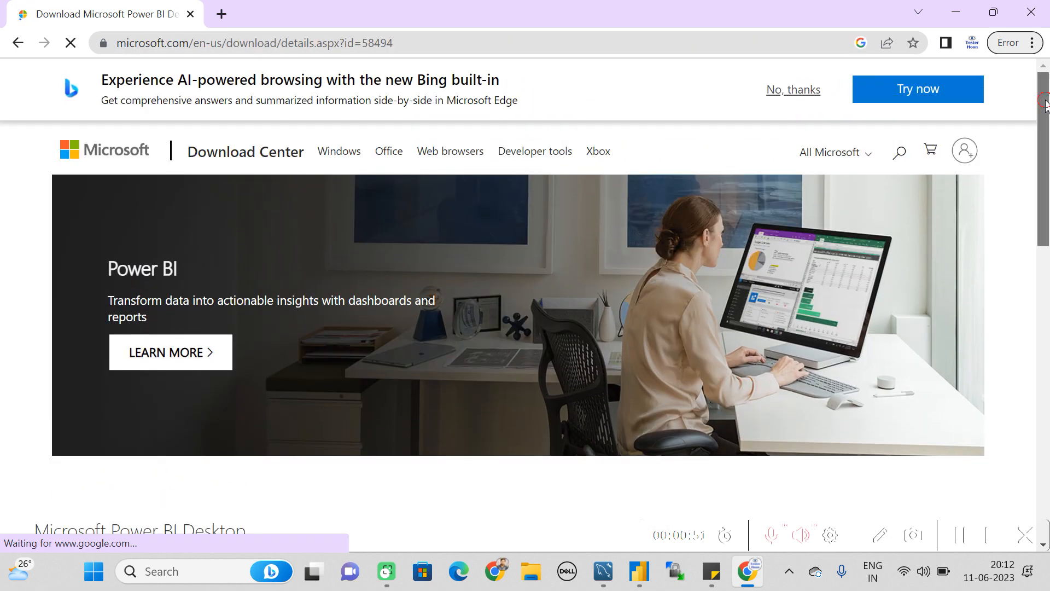
Open the English download options for Power BI Desktop and try selecting PBIDesktopSetup_x64.exe, leaving no file selected.
{"action": "left_click_drag", "start_coordinate": [1047, 110], "coordinate": [1049, 219]}
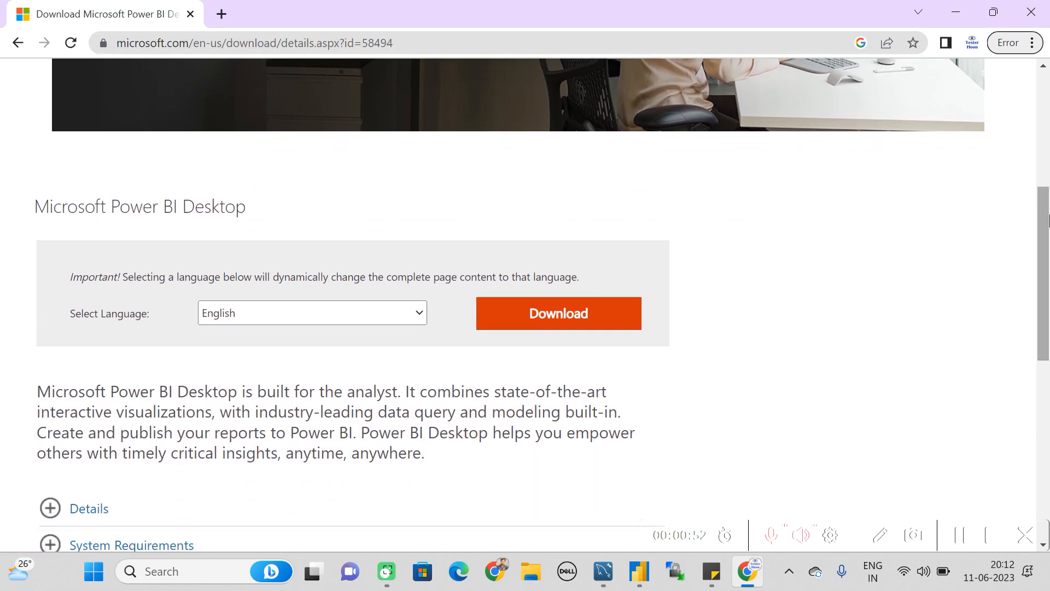
{"action": "left_click", "coordinate": [285, 309]}
{"action": "left_click", "coordinate": [284, 309]}
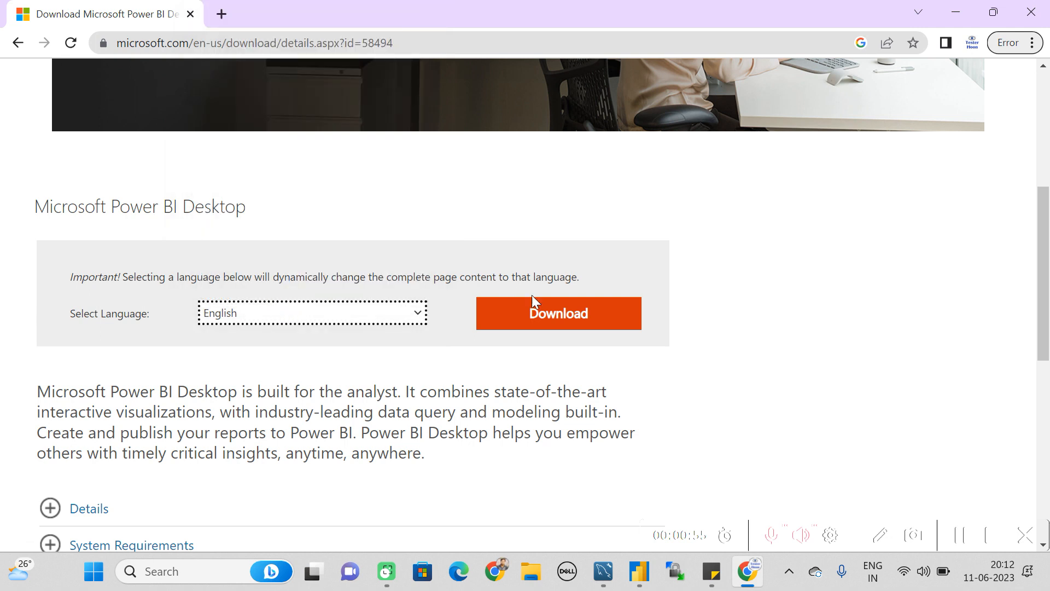
{"action": "left_click", "coordinate": [541, 309]}
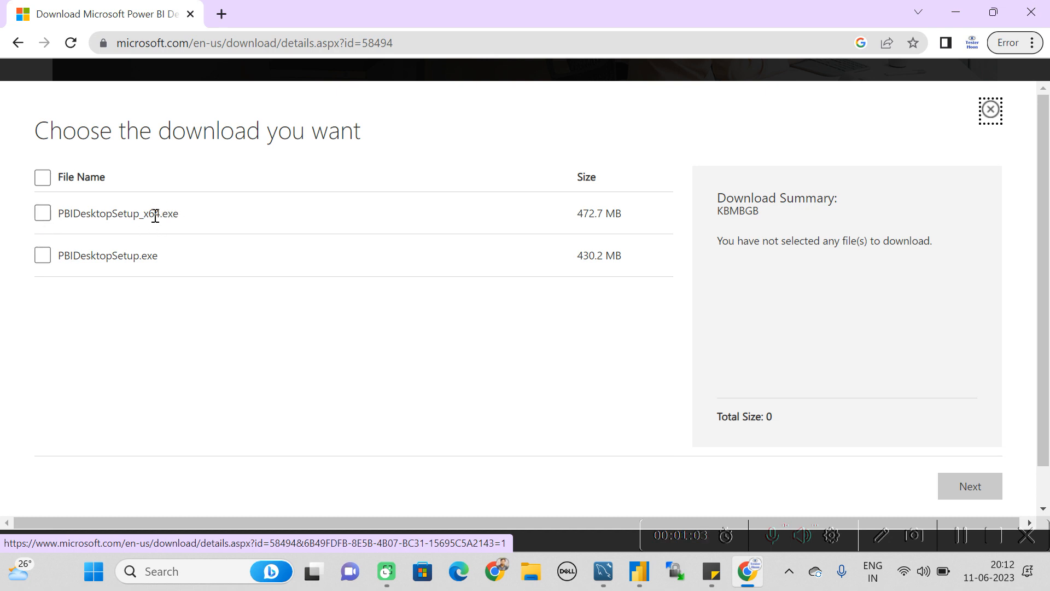
{"action": "left_click", "coordinate": [44, 218]}
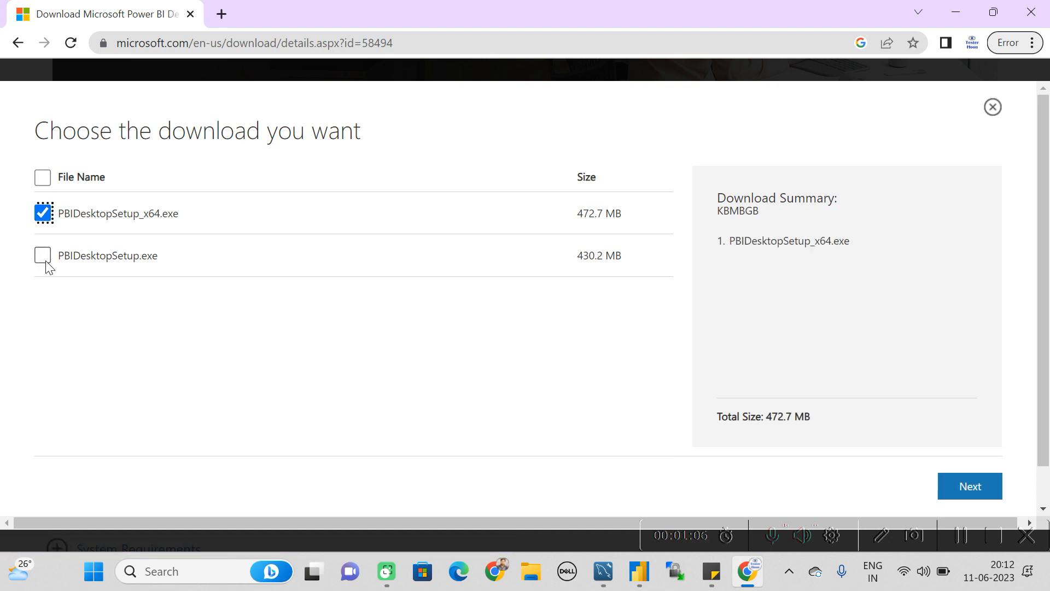
{"action": "left_click", "coordinate": [44, 214]}
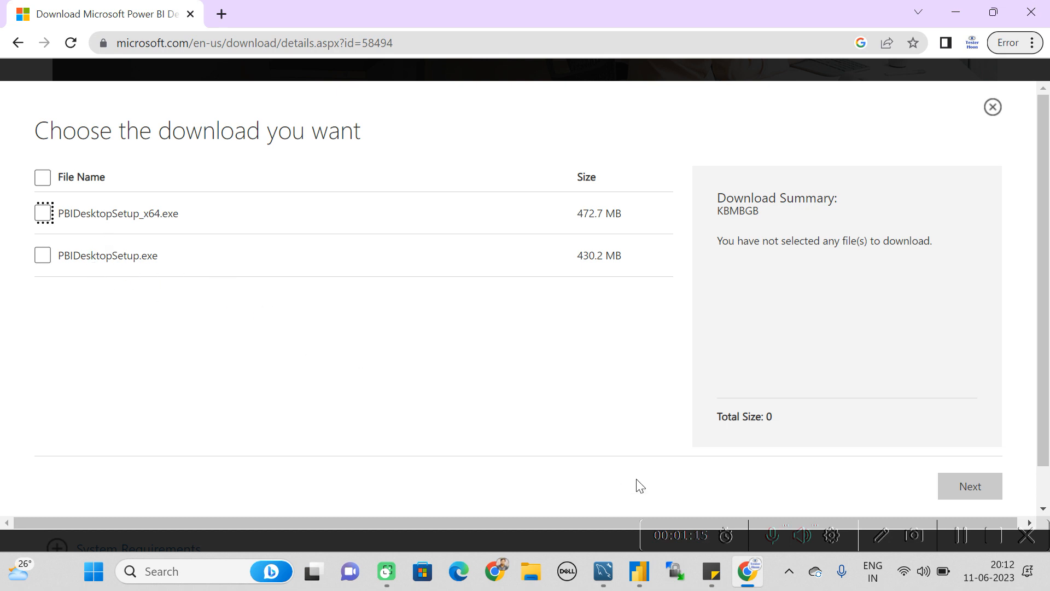
Switch to Power BI Desktop and start importing the Chocolate_Sales_Country Excel workbook.
{"action": "mouse_move", "coordinate": [638, 582]}
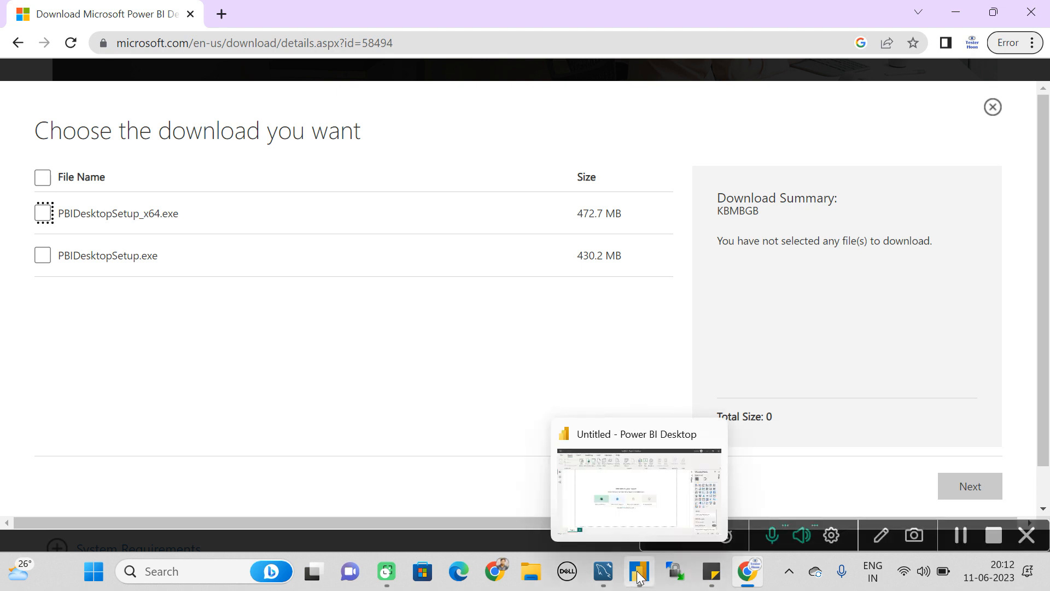
{"action": "left_click", "coordinate": [628, 503]}
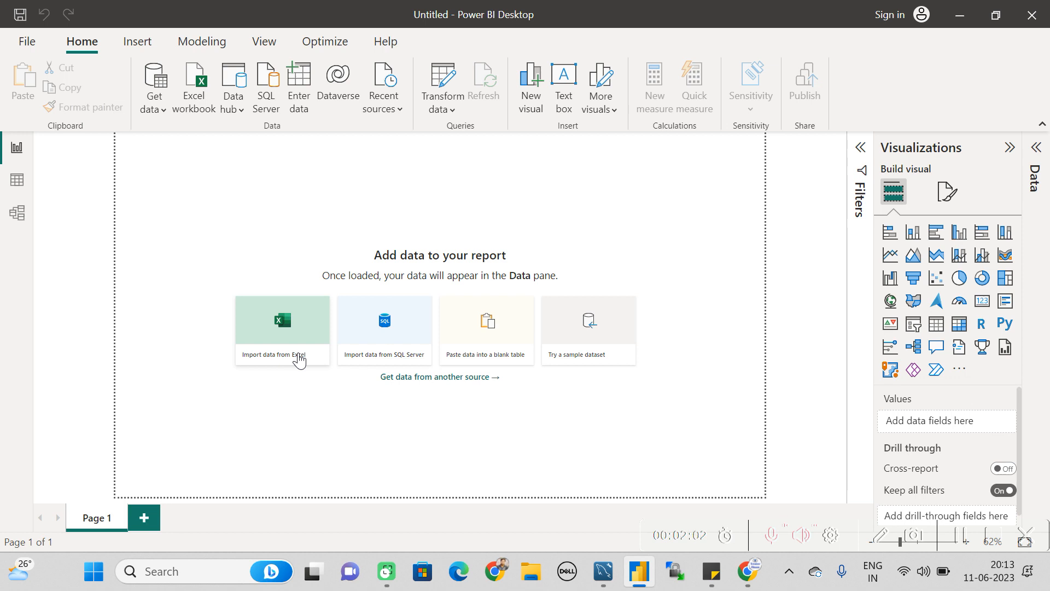
{"action": "left_click", "coordinate": [268, 360]}
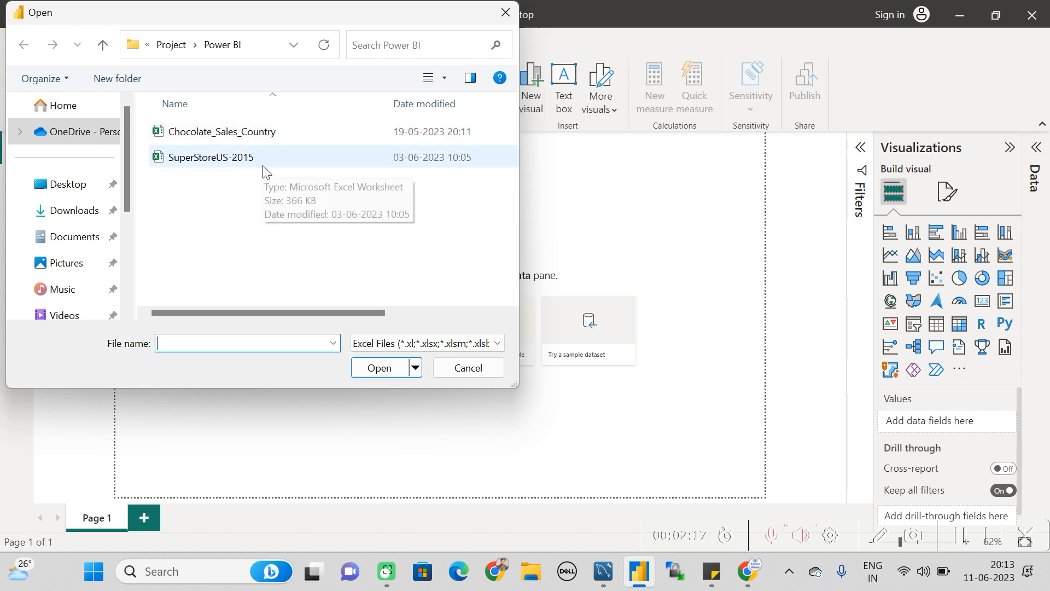
{"action": "double_click", "coordinate": [219, 134]}
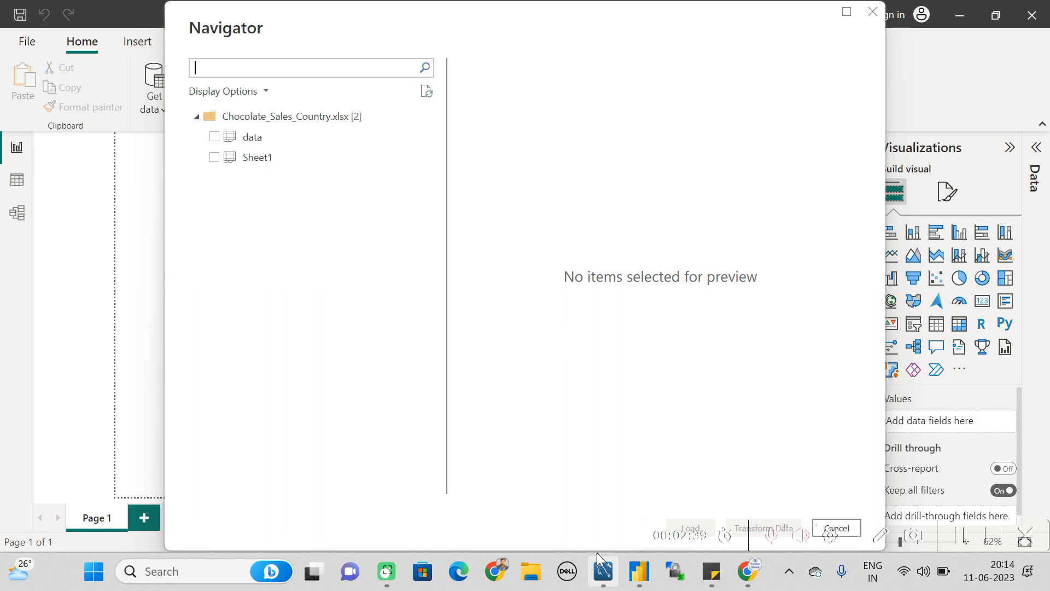
Switch to File Explorer and open the Chocolate_Sales_Country workbook from ETL Testing Course Training 2023 > Project > Power BI.
{"action": "left_click", "coordinate": [528, 576]}
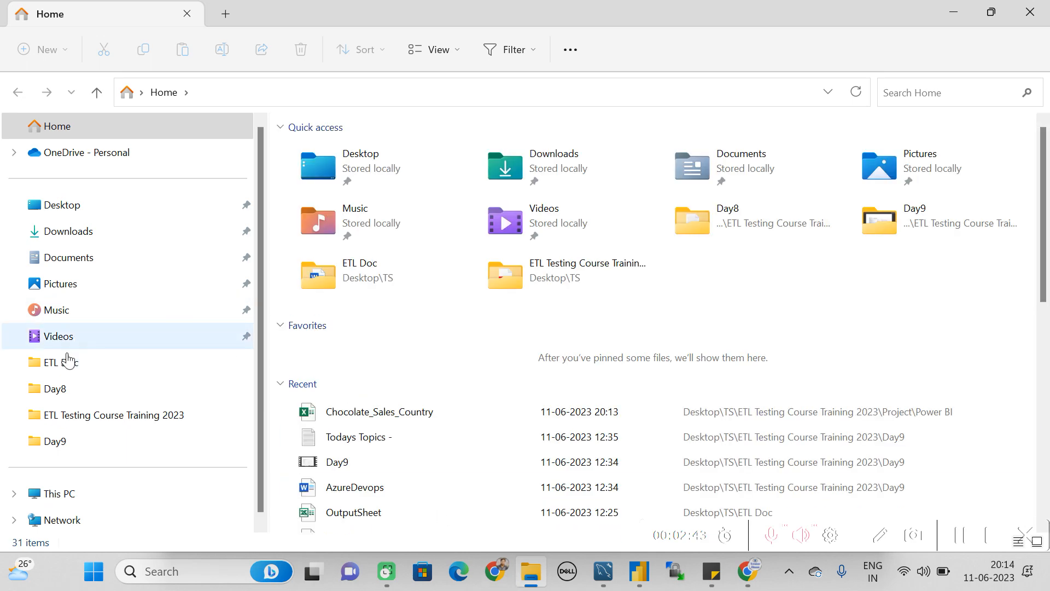
{"action": "left_click", "coordinate": [58, 367]}
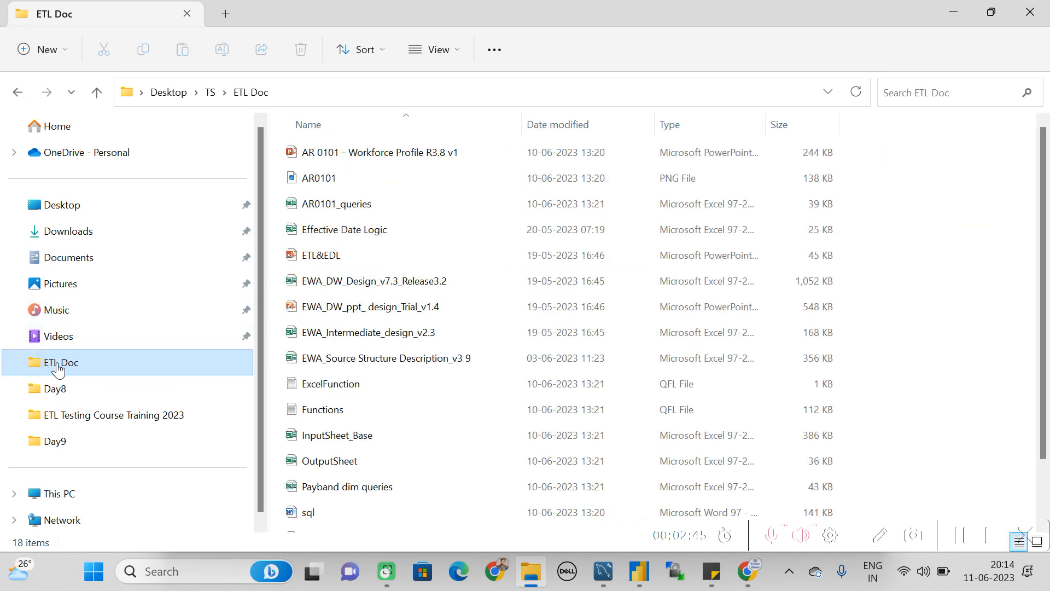
{"action": "left_click", "coordinate": [56, 399]}
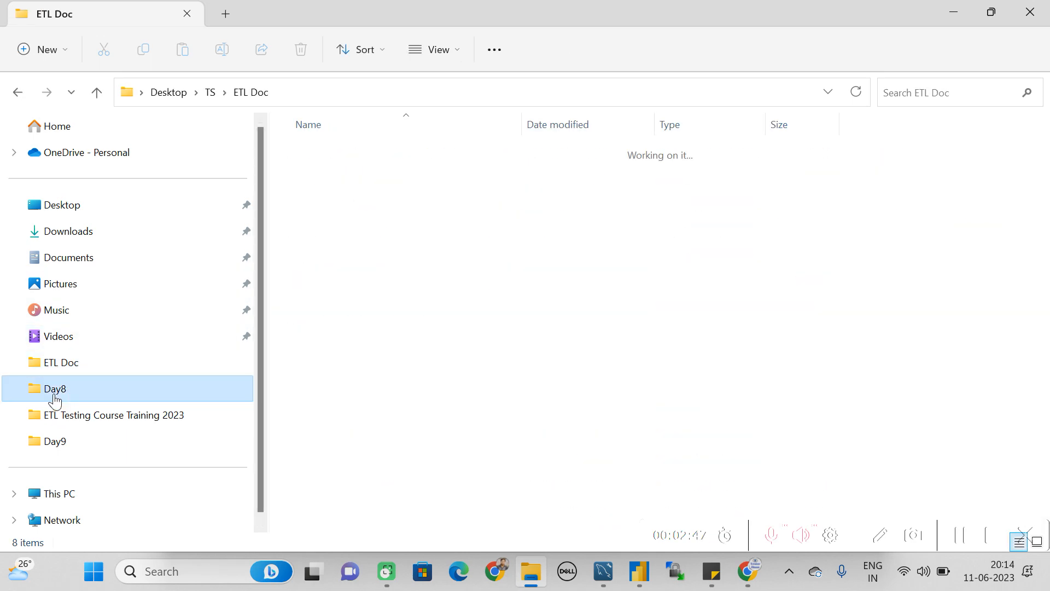
{"action": "left_click", "coordinate": [276, 94]}
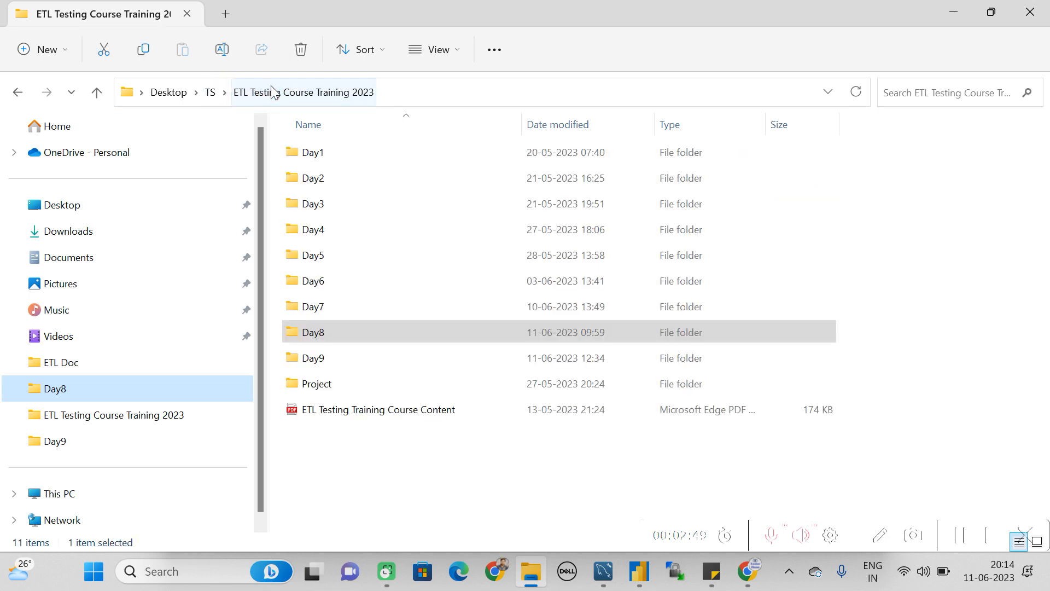
{"action": "double_click", "coordinate": [320, 386]}
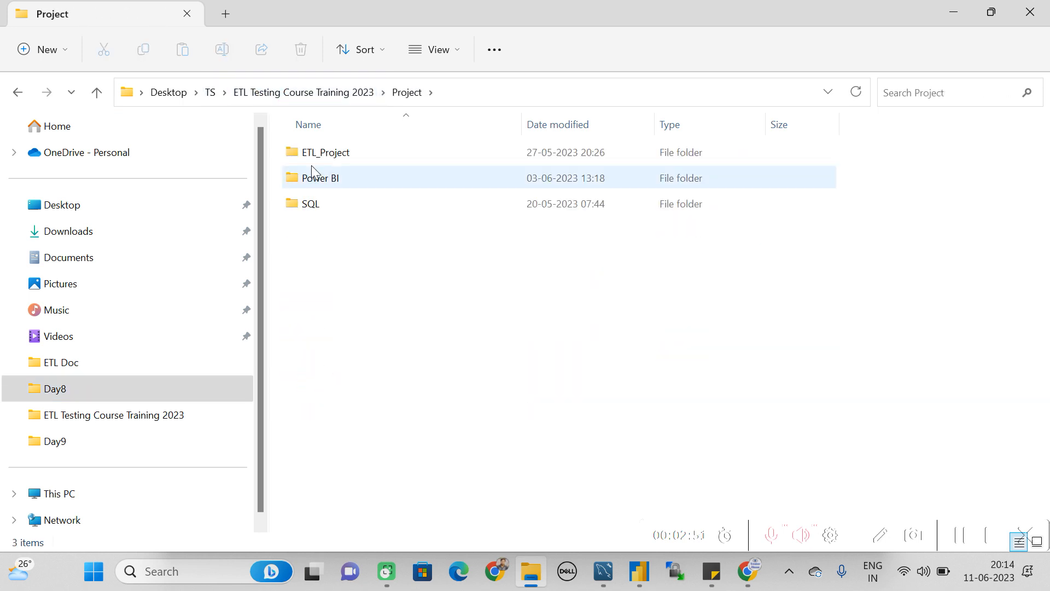
{"action": "left_click", "coordinate": [325, 184]}
{"action": "double_click", "coordinate": [325, 184]}
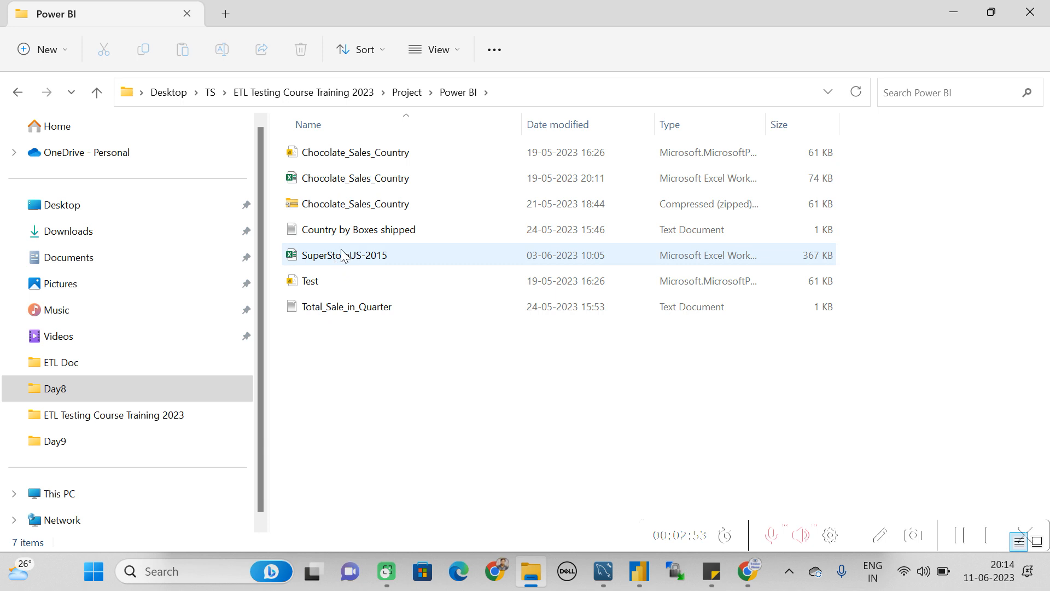
{"action": "left_click", "coordinate": [365, 182]}
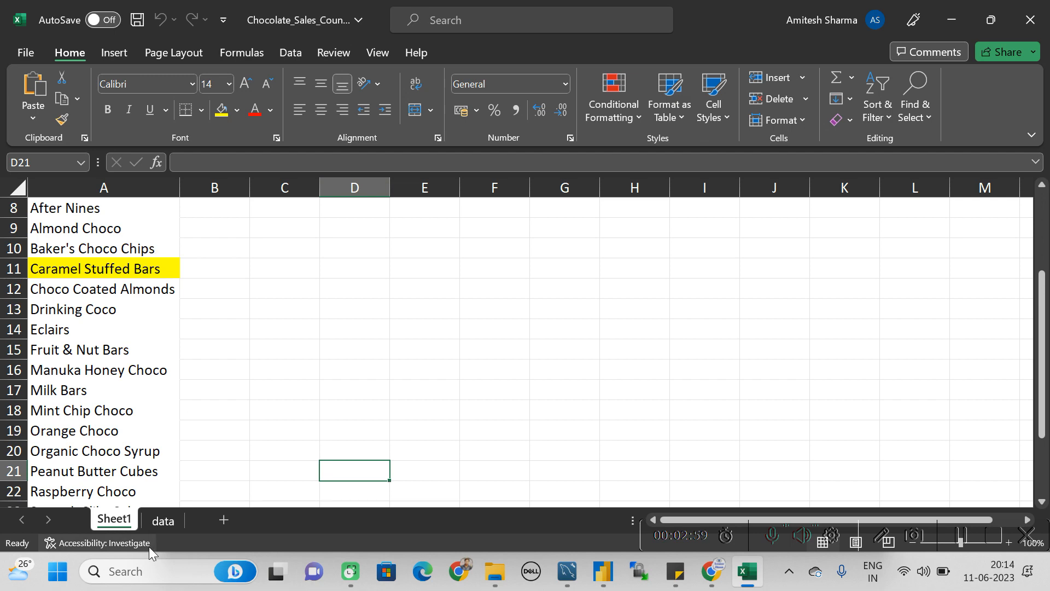
Examine the column headers and the first record on the data sheet of the workbook.
{"action": "left_click", "coordinate": [163, 521]}
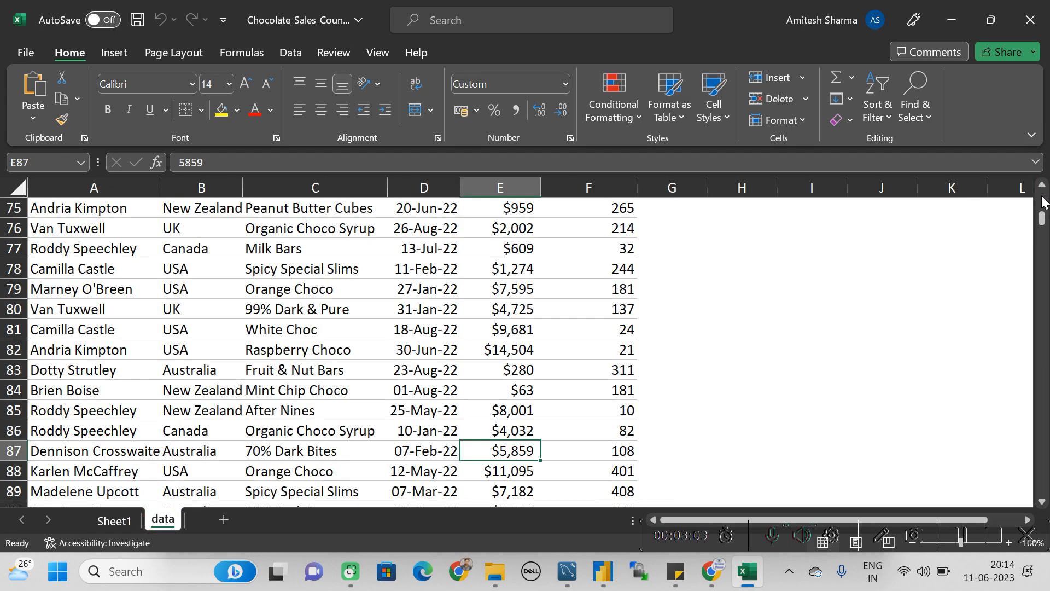
{"action": "left_click_drag", "start_coordinate": [1045, 199], "coordinate": [1043, 198]}
{"action": "left_click_drag", "start_coordinate": [101, 198], "coordinate": [206, 206]}
{"action": "left_click", "coordinate": [206, 206]}
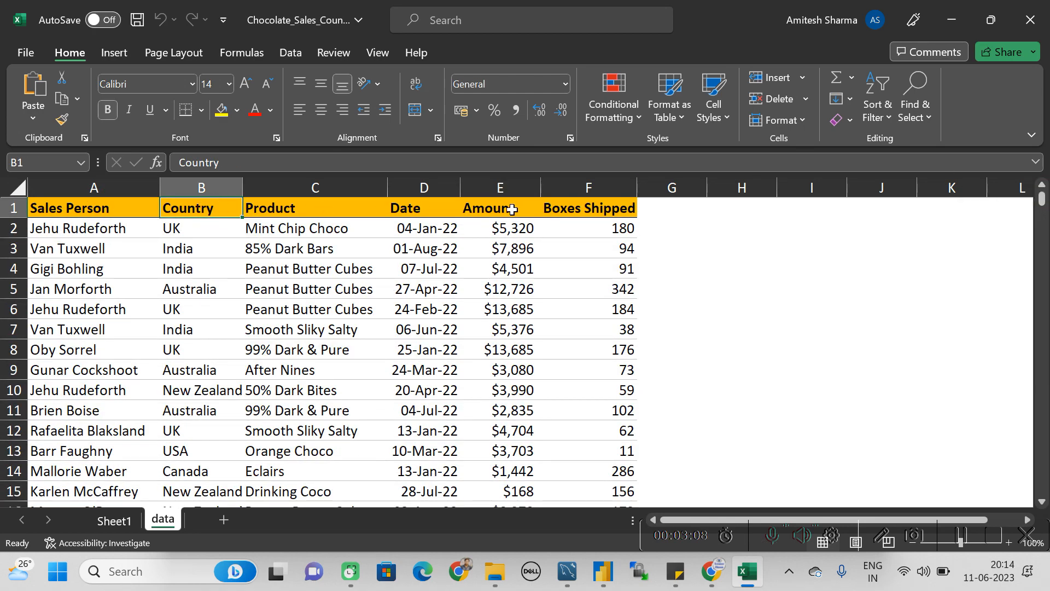
{"action": "left_click", "coordinate": [716, 235]}
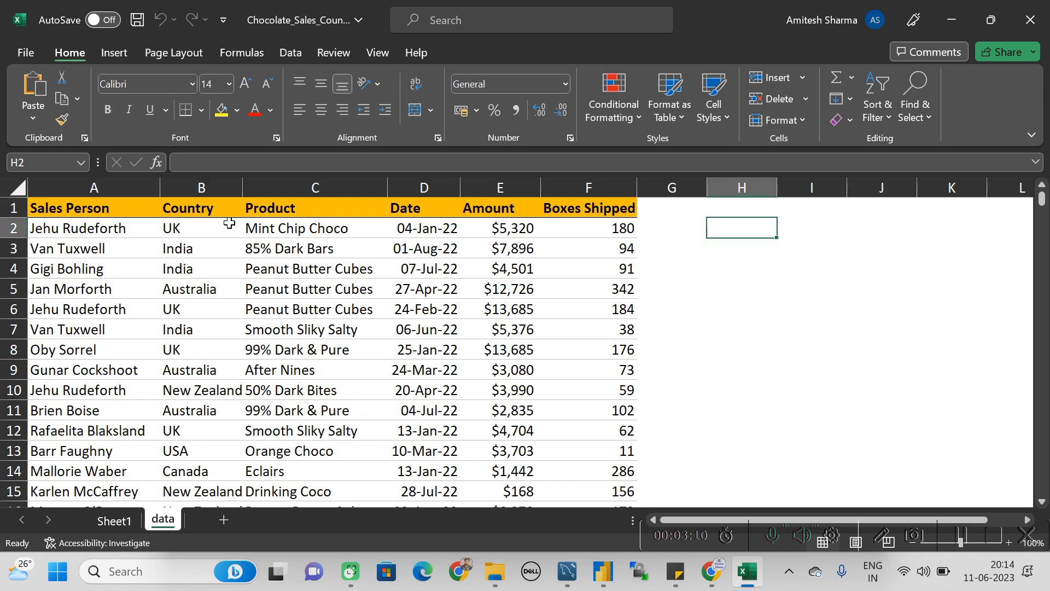
{"action": "left_click", "coordinate": [105, 228]}
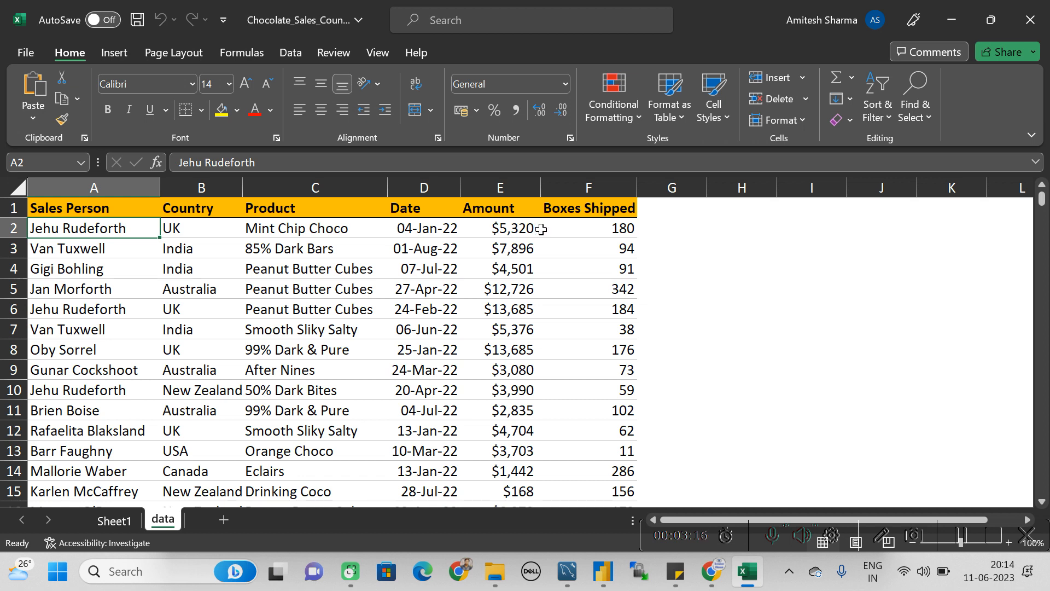
{"action": "left_click", "coordinate": [186, 232]}
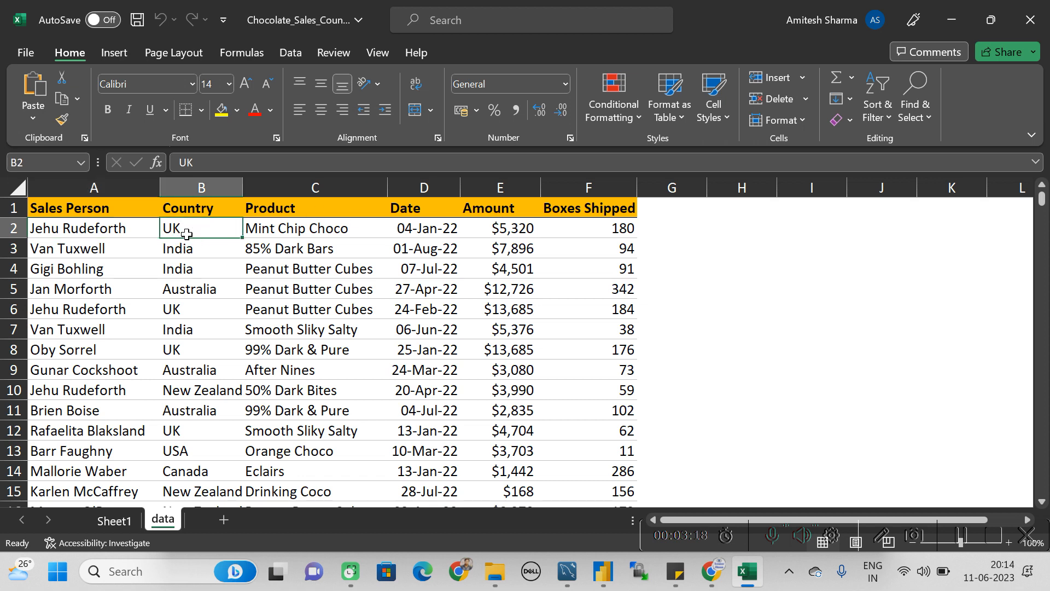
{"action": "left_click", "coordinate": [9, 229]}
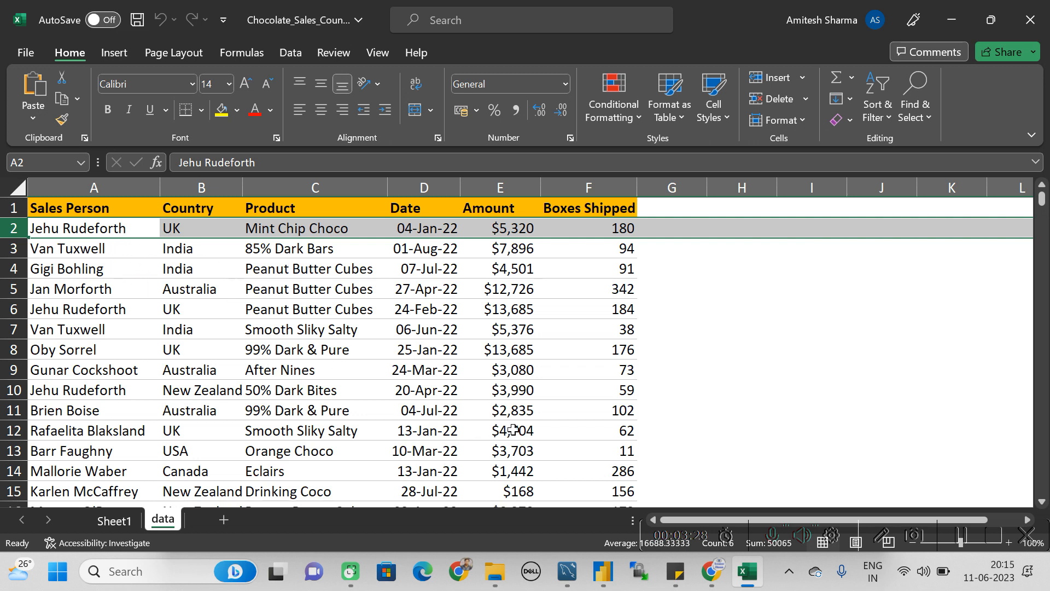
Compare the sheets listed in Power BI's Navigator with Sheet1 and data in the Excel workbook.
{"action": "left_click", "coordinate": [602, 571]}
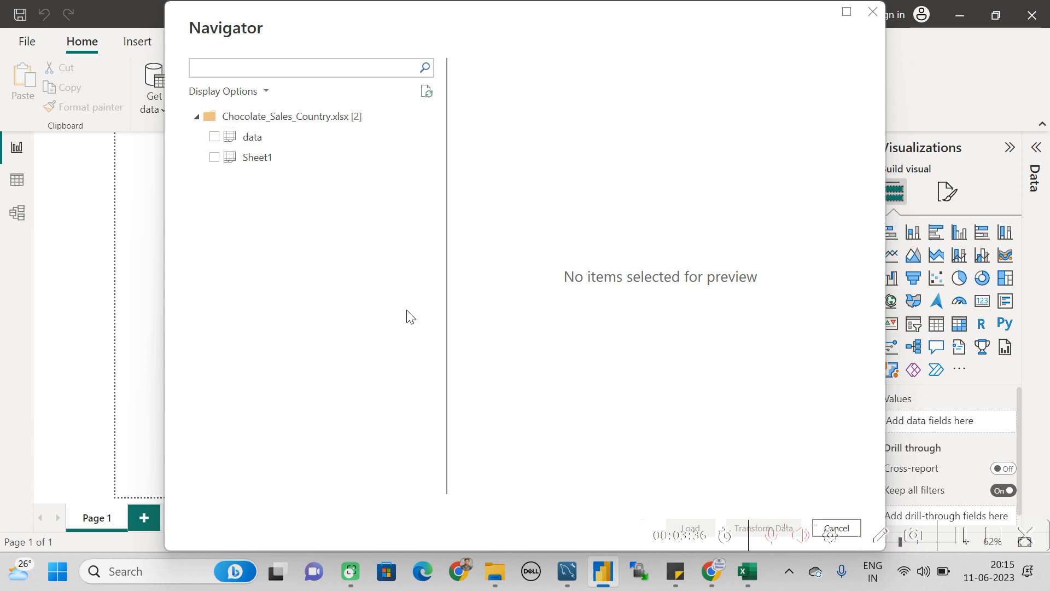
{"action": "left_click", "coordinate": [757, 583]}
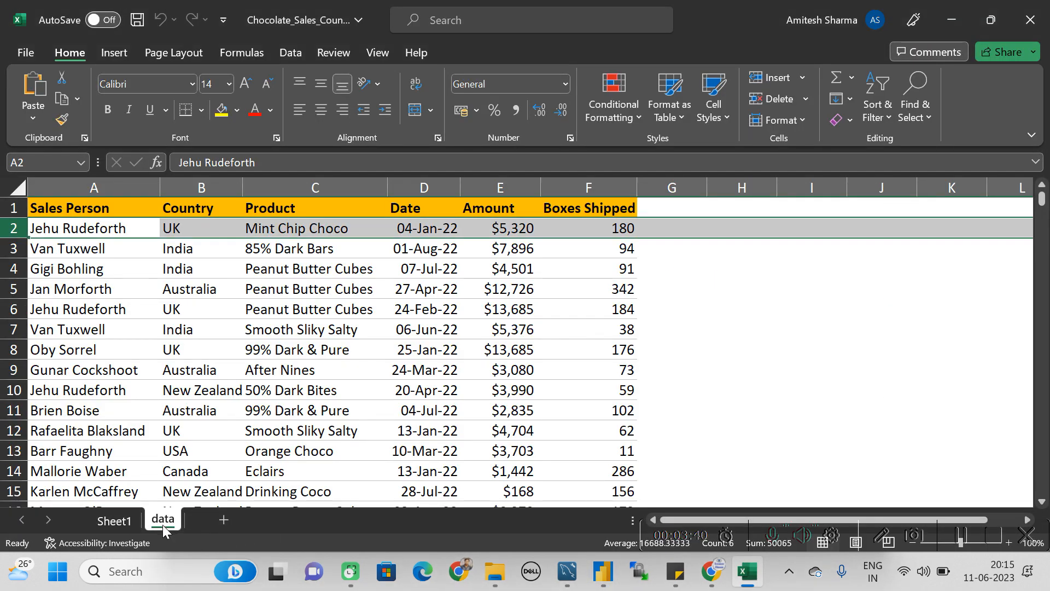
{"action": "left_click", "coordinate": [120, 521]}
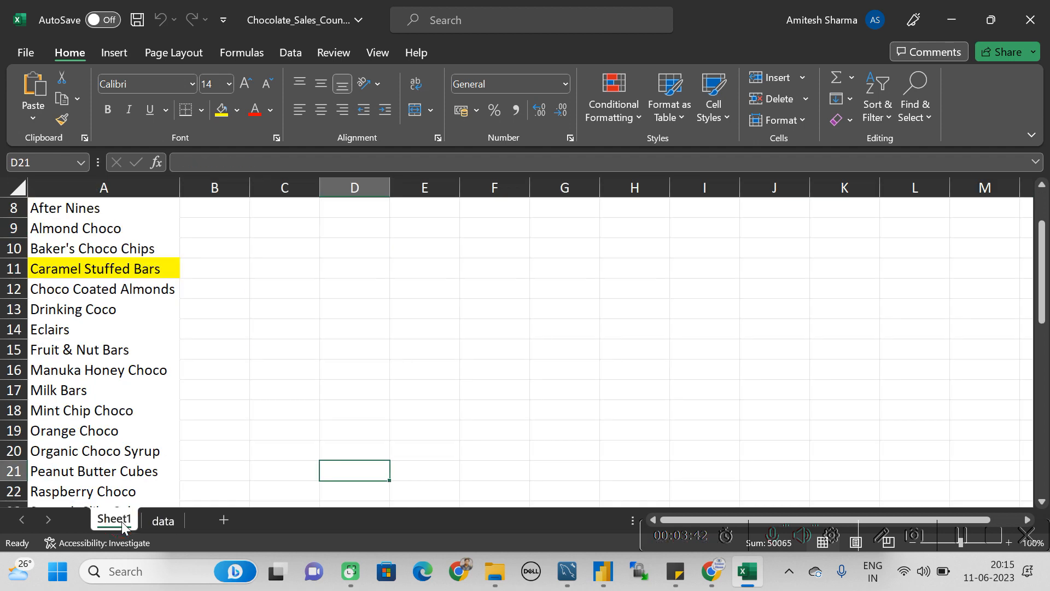
{"action": "left_click", "coordinate": [162, 523]}
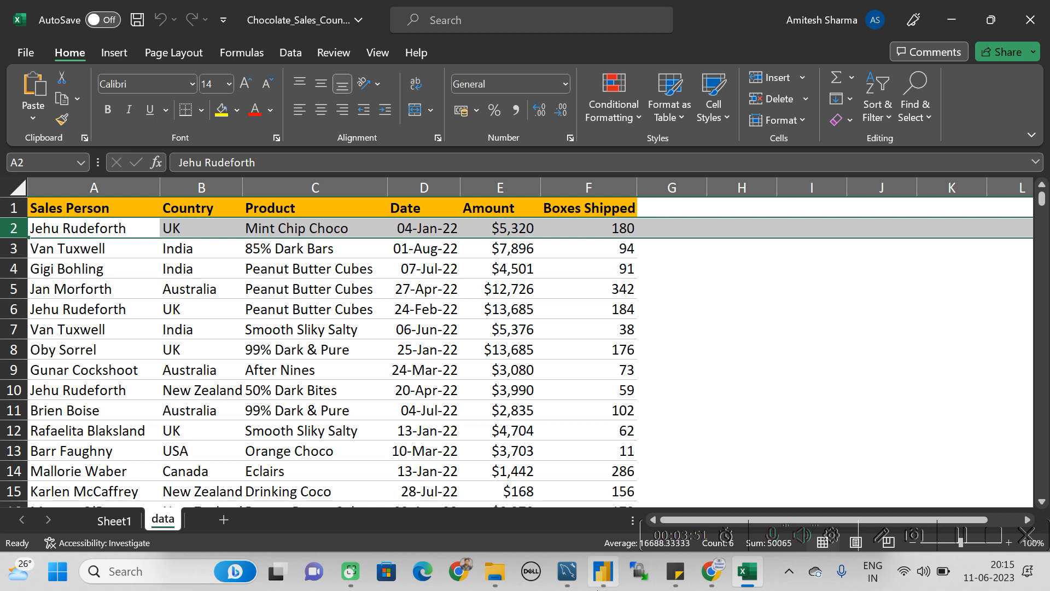
Select the data sheet for import in Power BI's Navigator and compare its preview with the Excel workbook.
{"action": "left_click", "coordinate": [604, 572]}
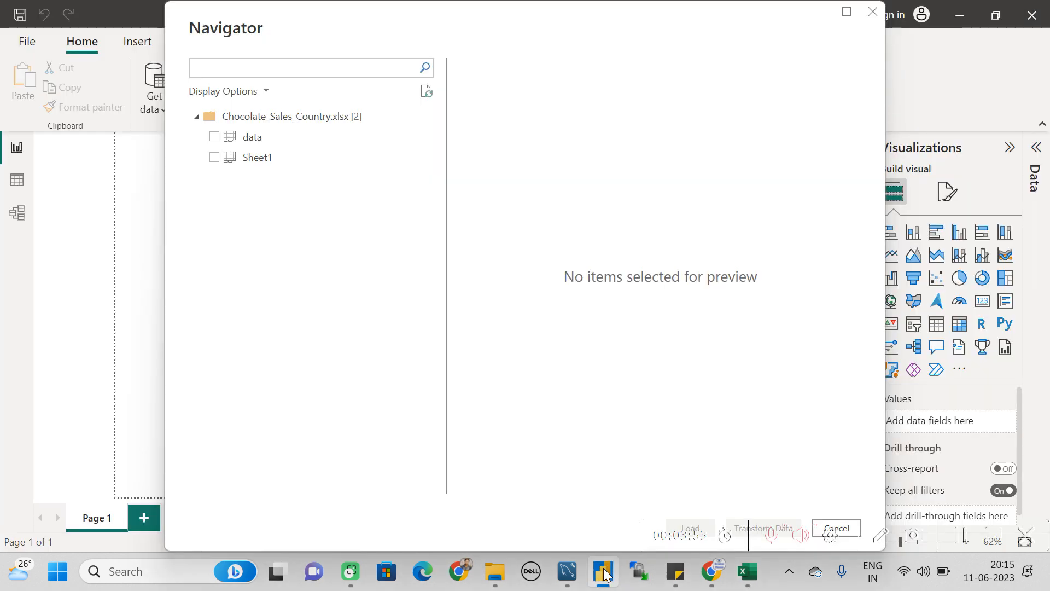
{"action": "left_click", "coordinate": [214, 136]}
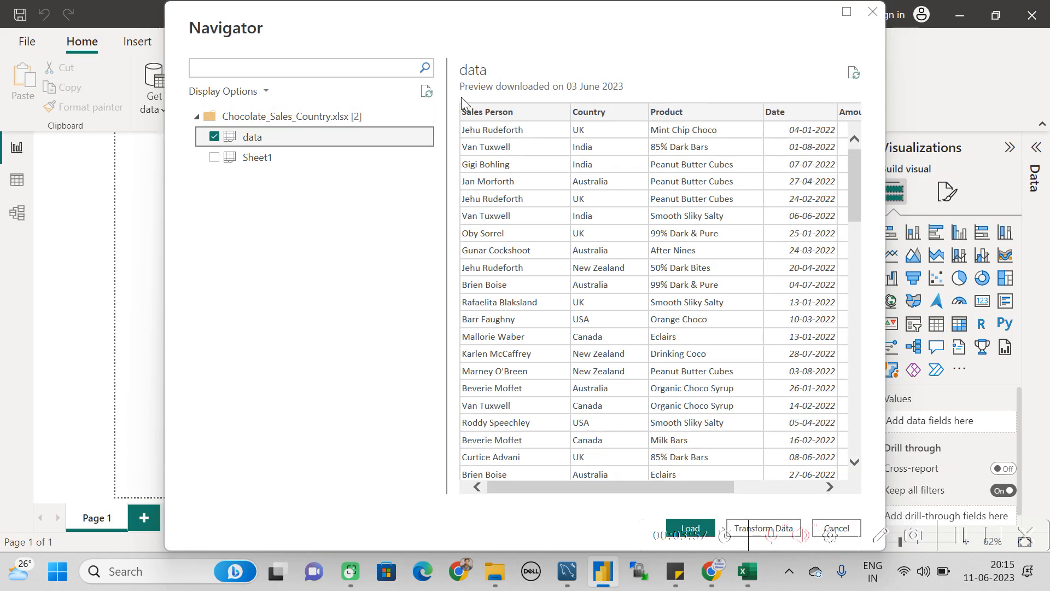
{"action": "left_click", "coordinate": [750, 584]}
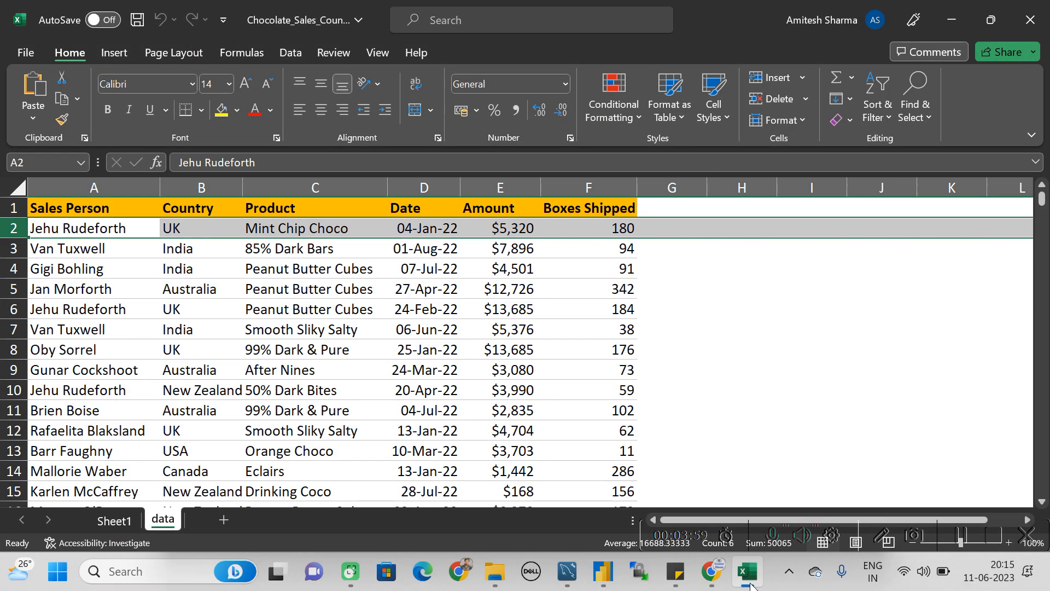
{"action": "left_click", "coordinate": [750, 584]}
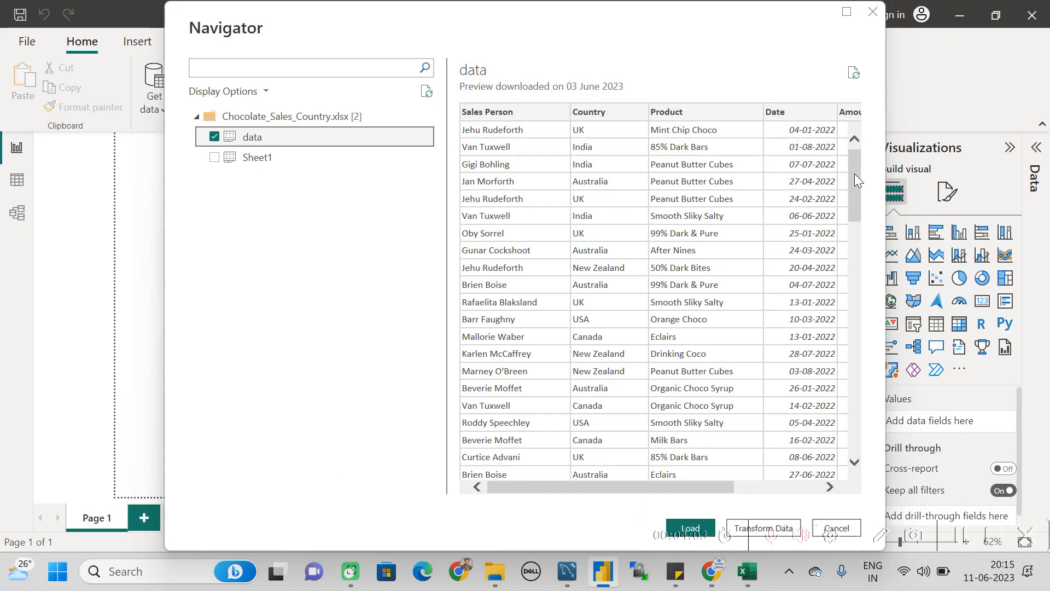
Load the data sheet of the Chocolate_Sales_Country workbook into the report after checking its preview.
{"action": "left_click_drag", "start_coordinate": [854, 174], "coordinate": [830, 93]}
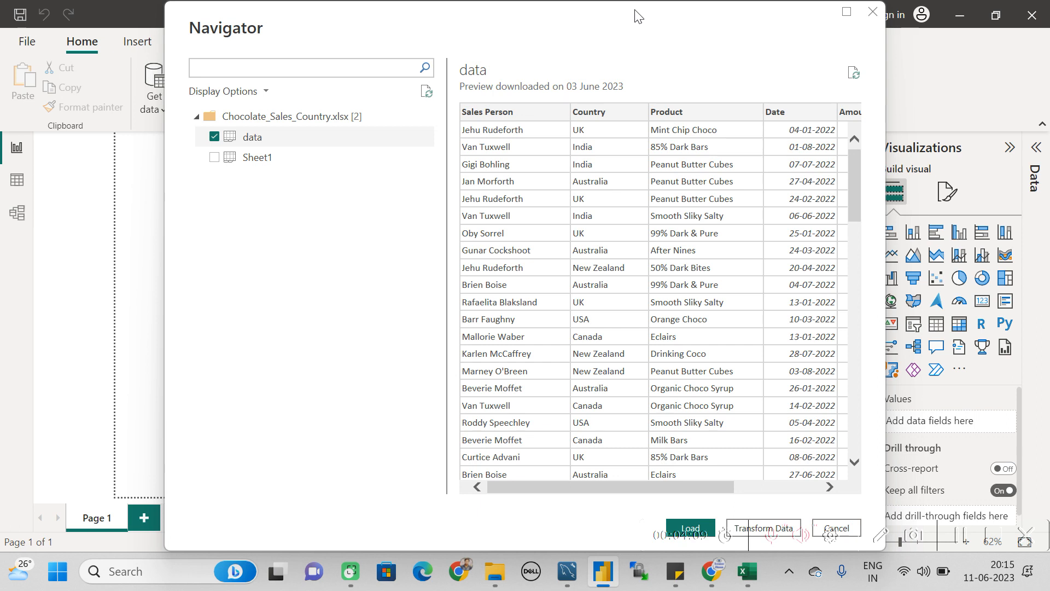
{"action": "left_click_drag", "start_coordinate": [643, 20], "coordinate": [435, 10]}
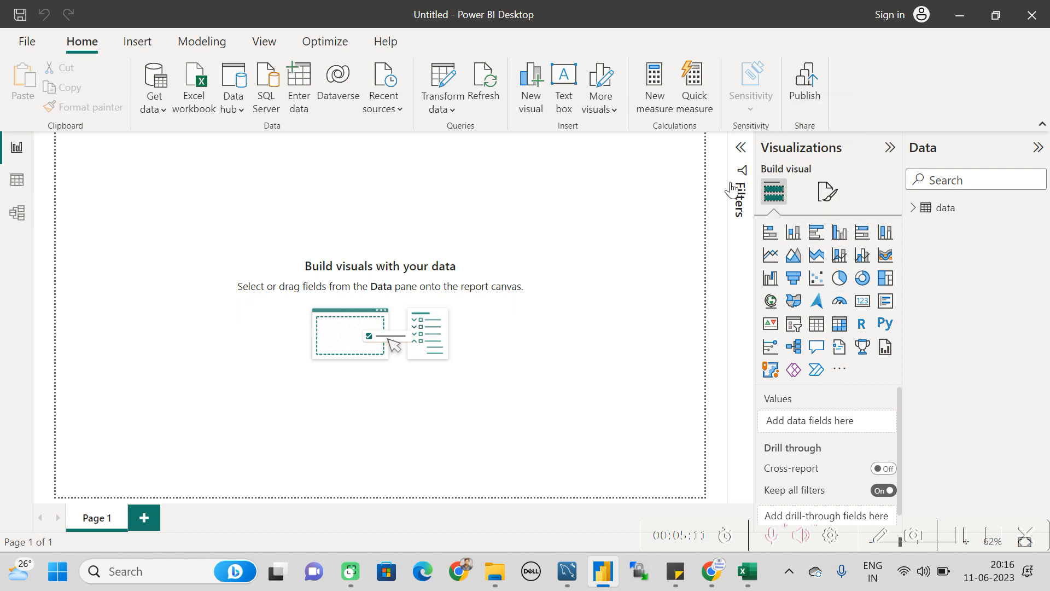
List the loaded data table's fields and compare them with the column headers in the Excel workbook.
{"action": "left_click", "coordinate": [914, 209]}
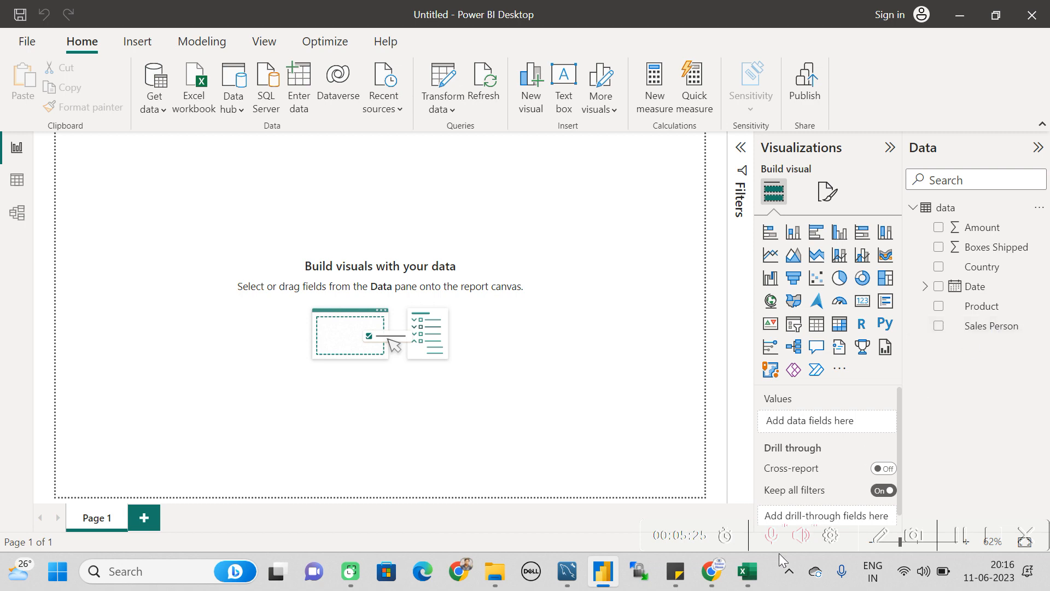
{"action": "left_click", "coordinate": [755, 582]}
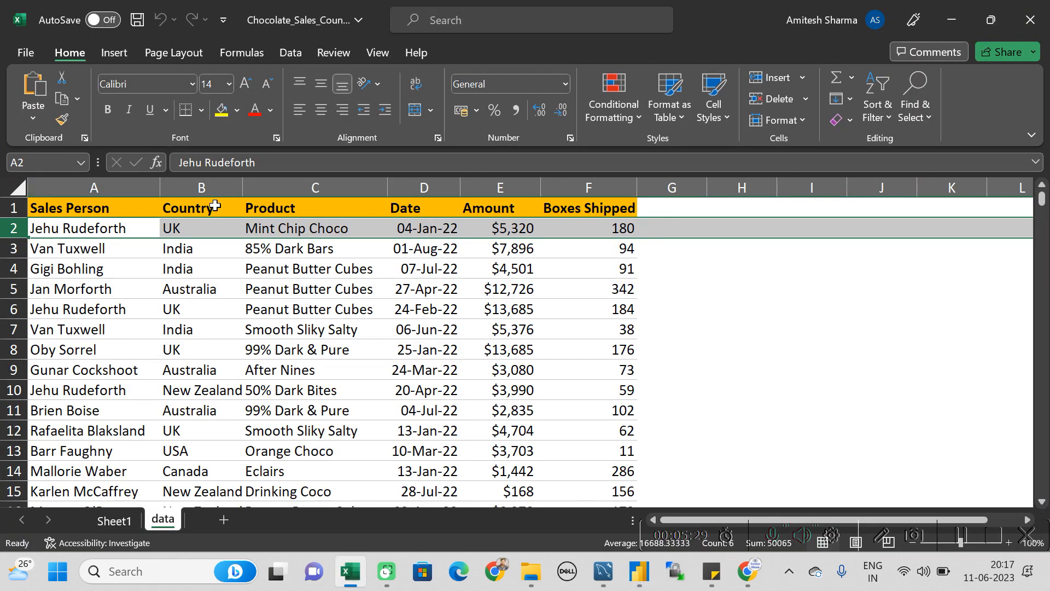
{"action": "left_click", "coordinate": [751, 577]}
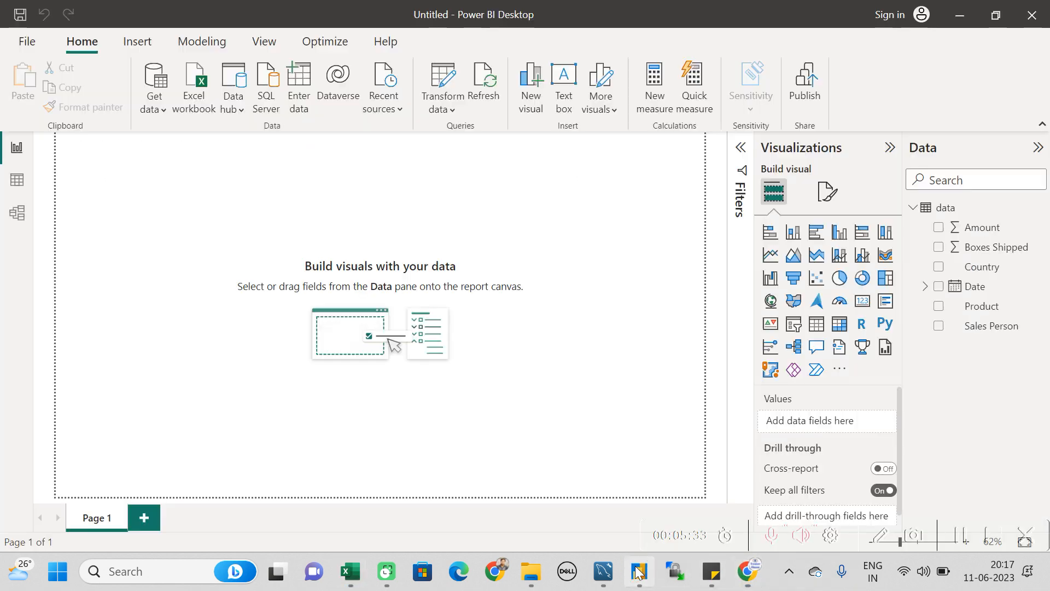
{"action": "left_click", "coordinate": [638, 572]}
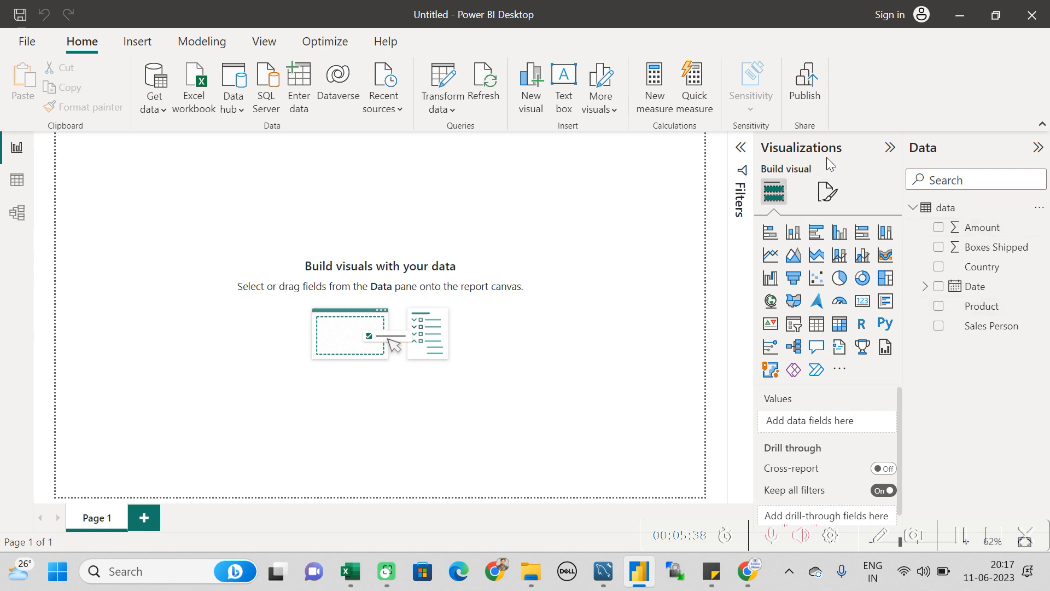
Add an empty table visual to Page 1, resize it wider than its default, and move it down the canvas.
{"action": "left_click", "coordinate": [816, 328]}
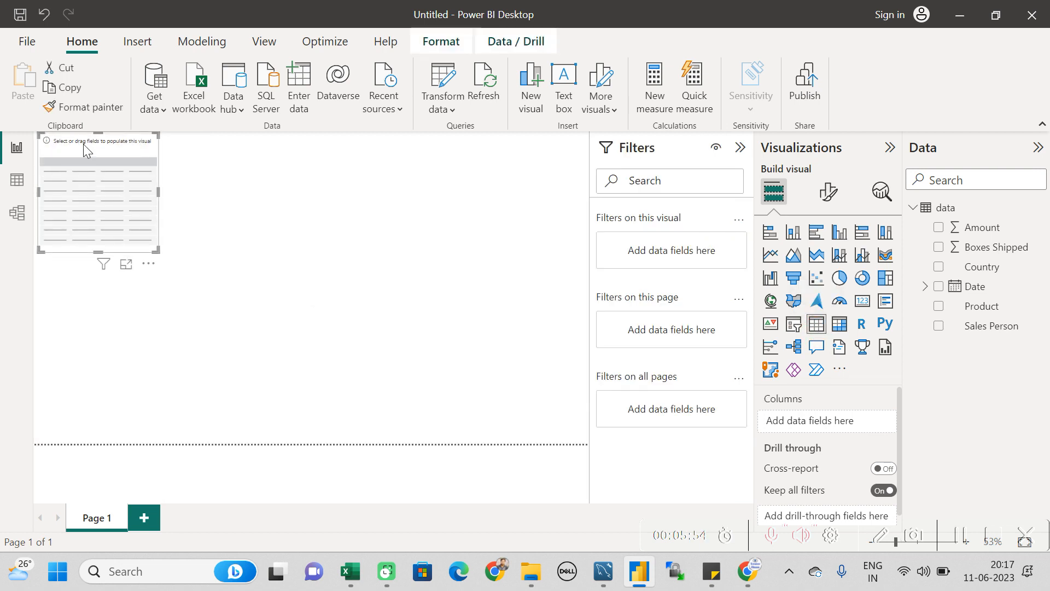
{"action": "left_click_drag", "start_coordinate": [158, 252], "coordinate": [435, 334]}
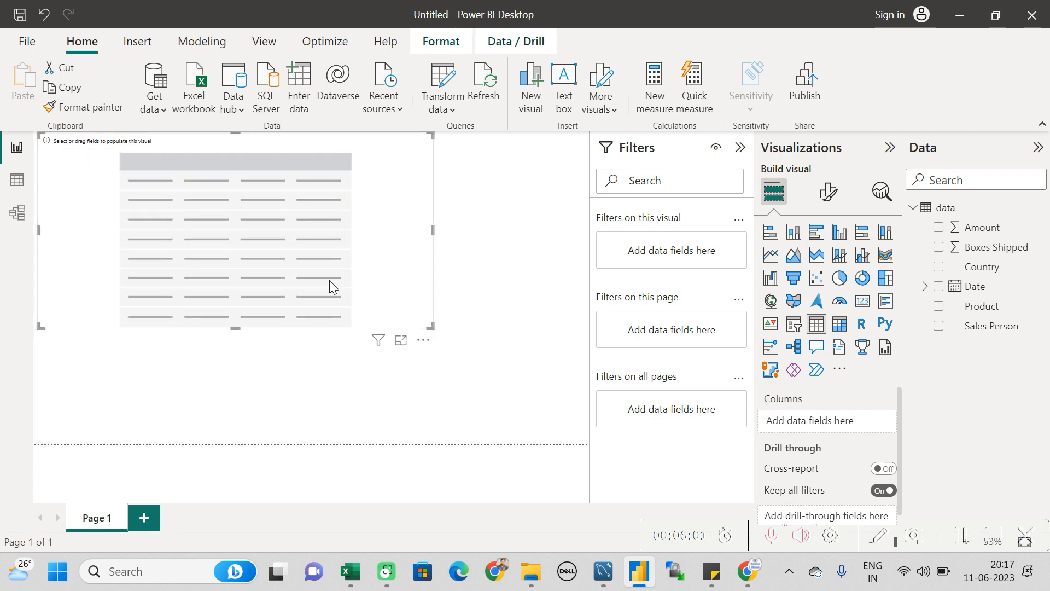
{"action": "left_click", "coordinate": [434, 332]}
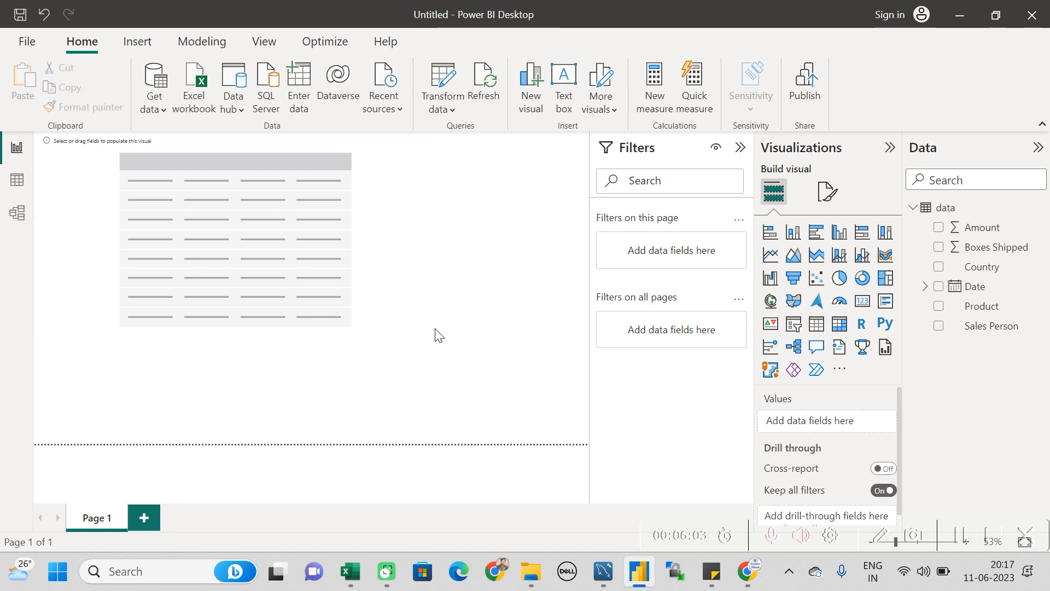
{"action": "left_click", "coordinate": [359, 301]}
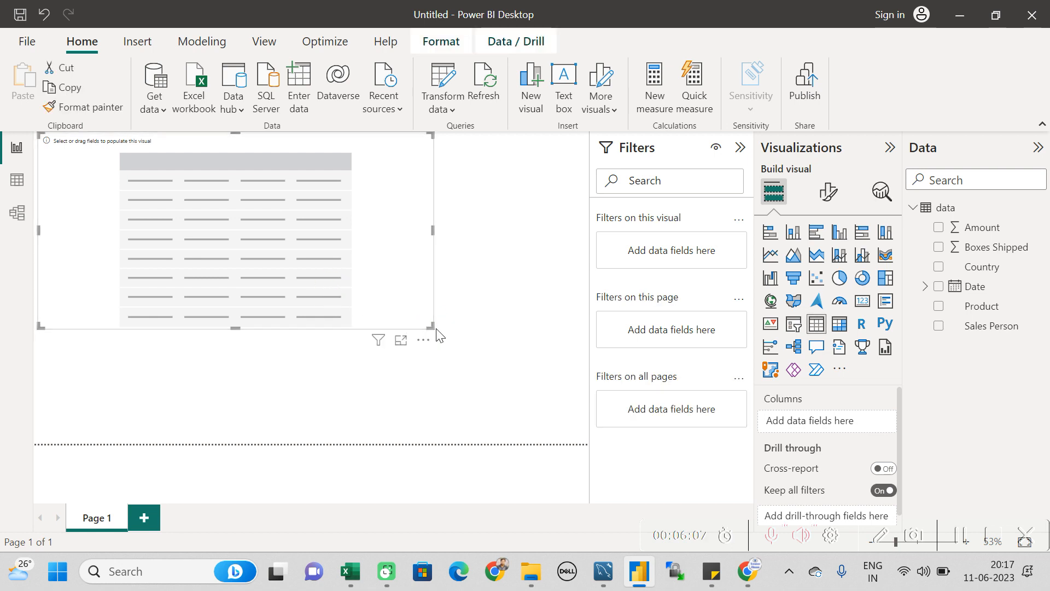
{"action": "left_click", "coordinate": [435, 331]}
{"action": "left_click", "coordinate": [356, 298]}
{"action": "left_click_drag", "start_coordinate": [431, 327], "coordinate": [302, 232]}
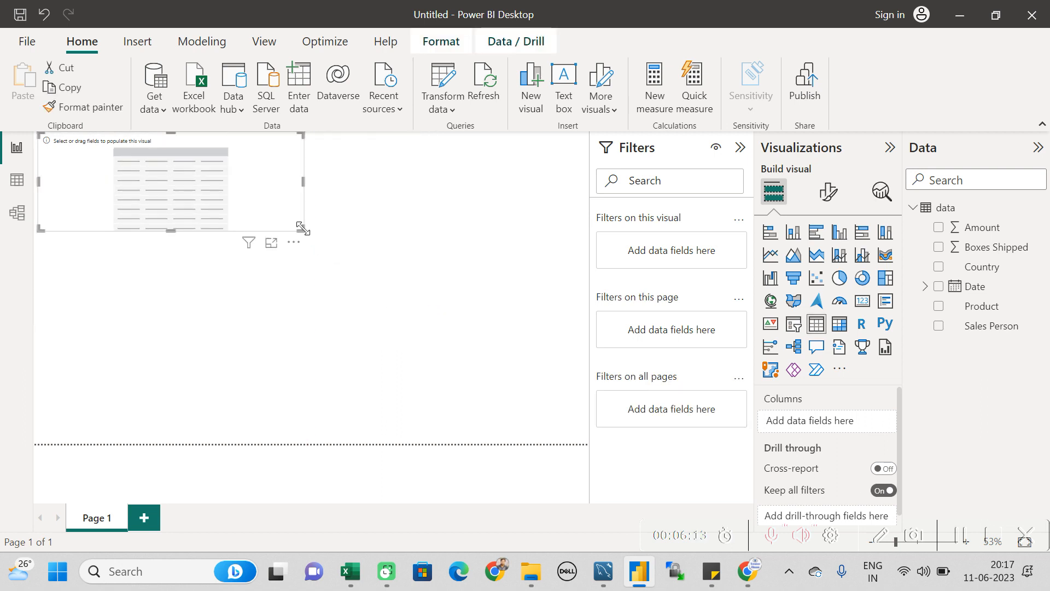
{"action": "left_click_drag", "start_coordinate": [152, 147], "coordinate": [181, 304]}
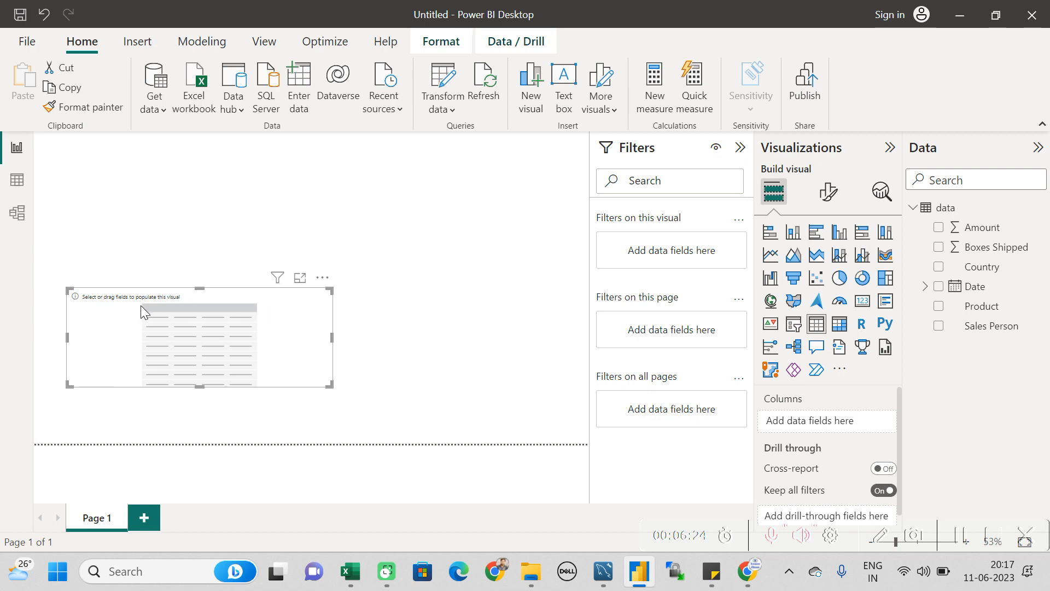
Add the Country and Boxes Shipped fields to the table visual.
{"action": "left_click", "coordinate": [939, 268]}
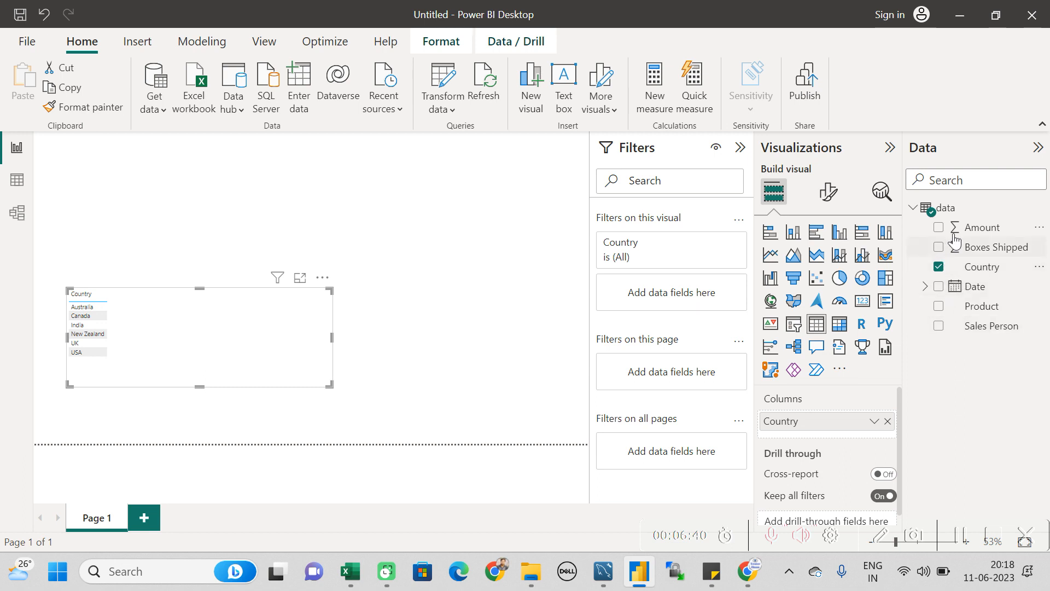
{"action": "left_click", "coordinate": [939, 247]}
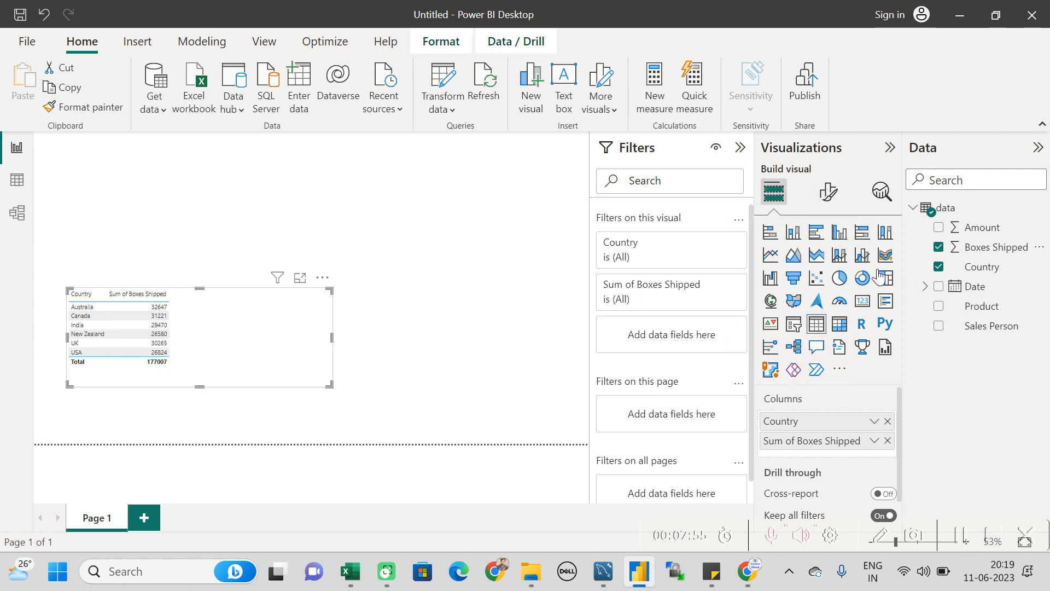
Convert the table visual to a pie chart, move it slightly up, and enlarge it across most of the canvas width.
{"action": "left_click", "coordinate": [840, 280]}
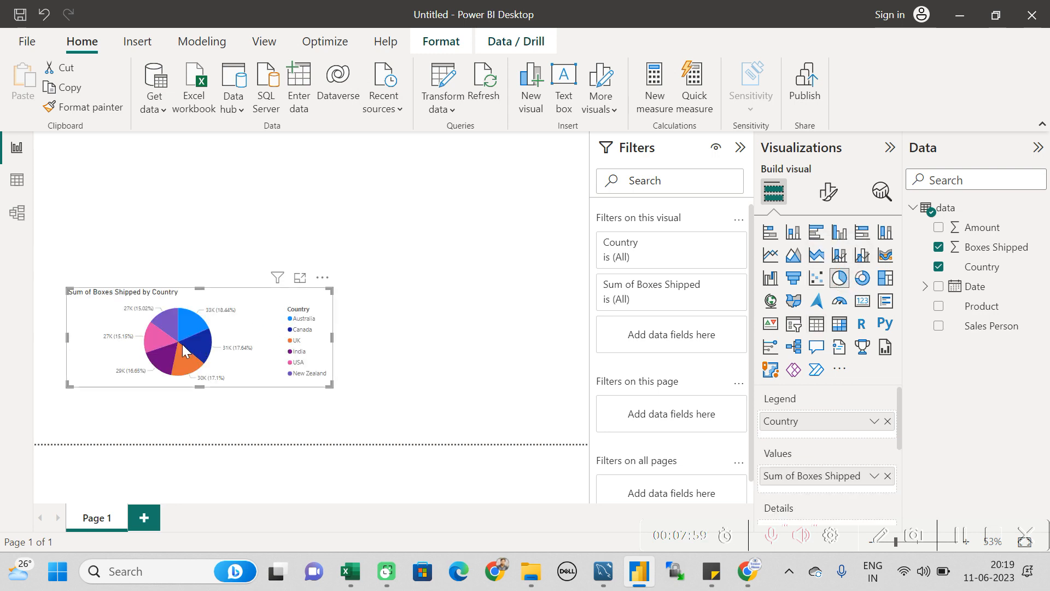
{"action": "left_click_drag", "start_coordinate": [187, 346], "coordinate": [198, 305]}
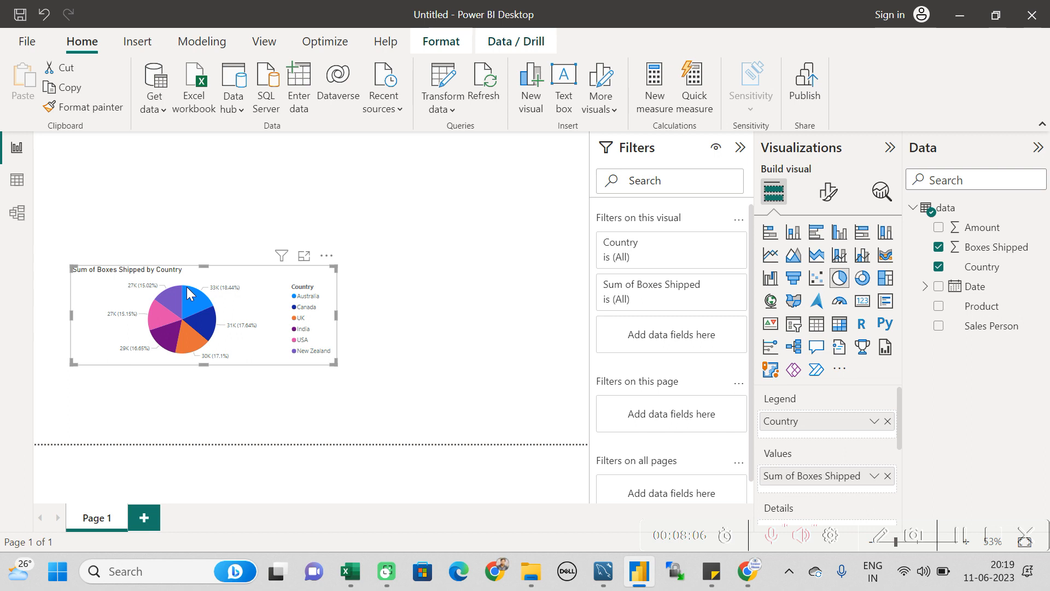
{"action": "mouse_move", "coordinate": [187, 287]}
{"action": "mouse_move", "coordinate": [204, 309]}
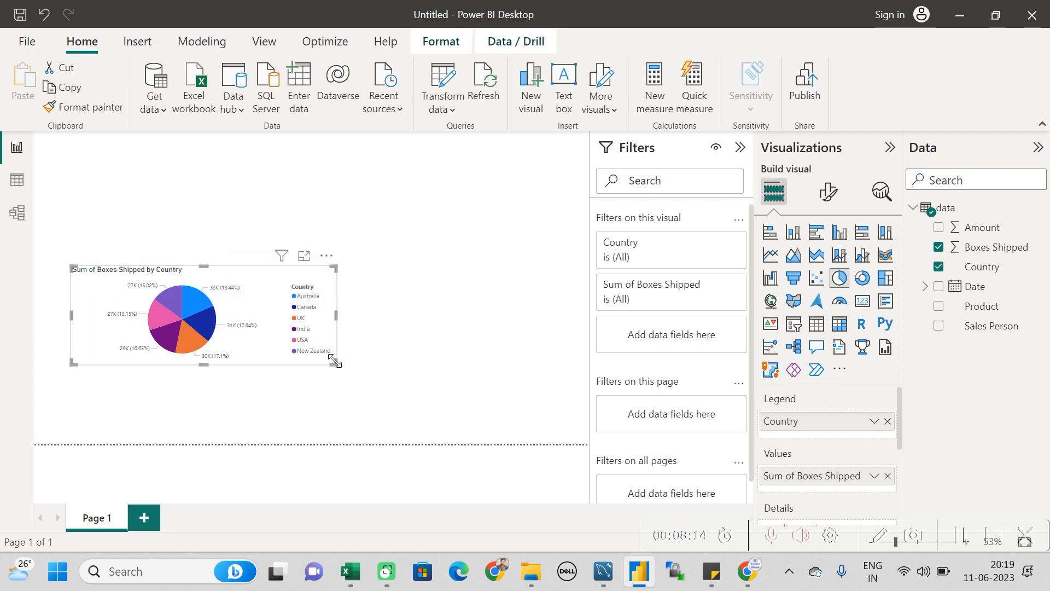
{"action": "left_click_drag", "start_coordinate": [335, 362], "coordinate": [549, 416]}
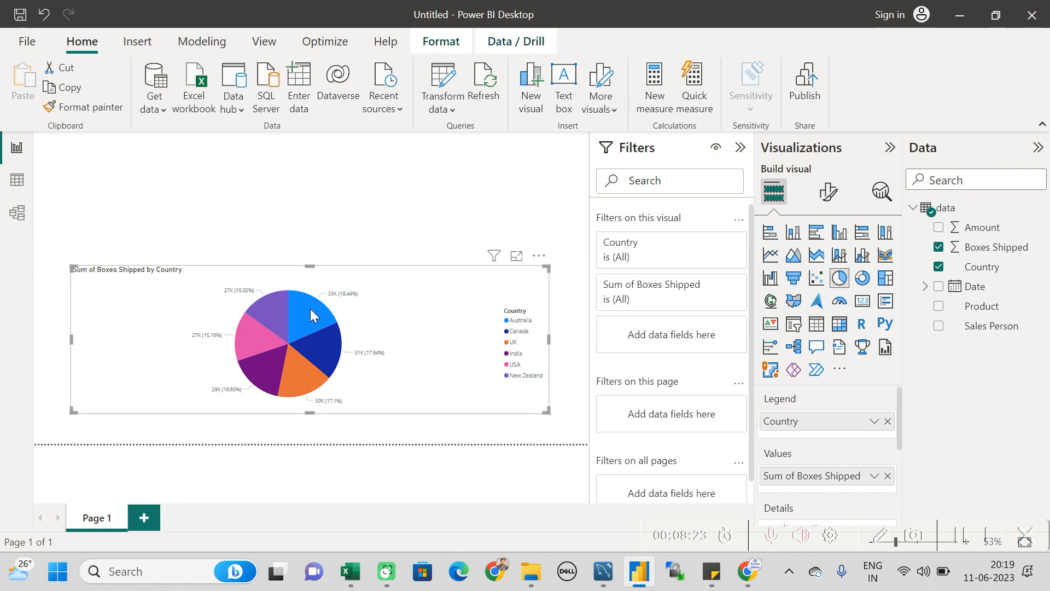
Filter the pie chart by Country to show only Australia, using basic filtering.
{"action": "mouse_move", "coordinate": [310, 309]}
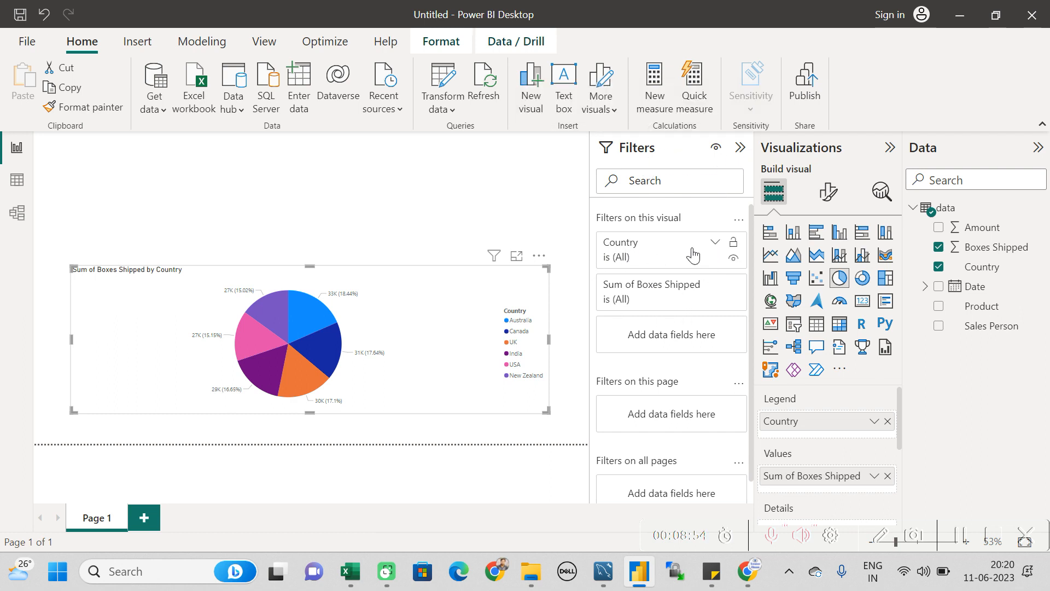
{"action": "left_click", "coordinate": [713, 246]}
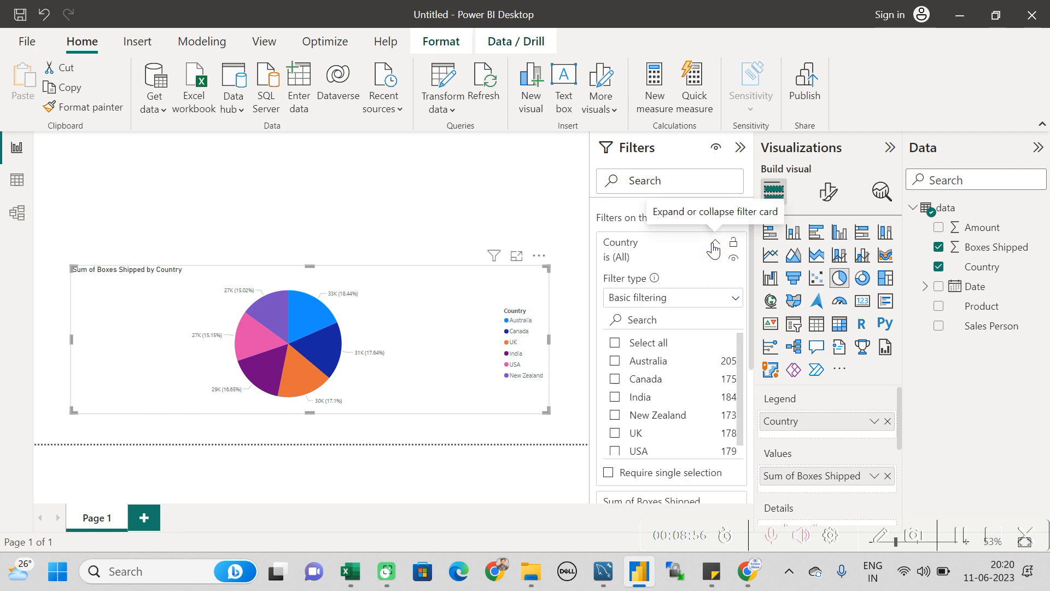
{"action": "left_click", "coordinate": [618, 366]}
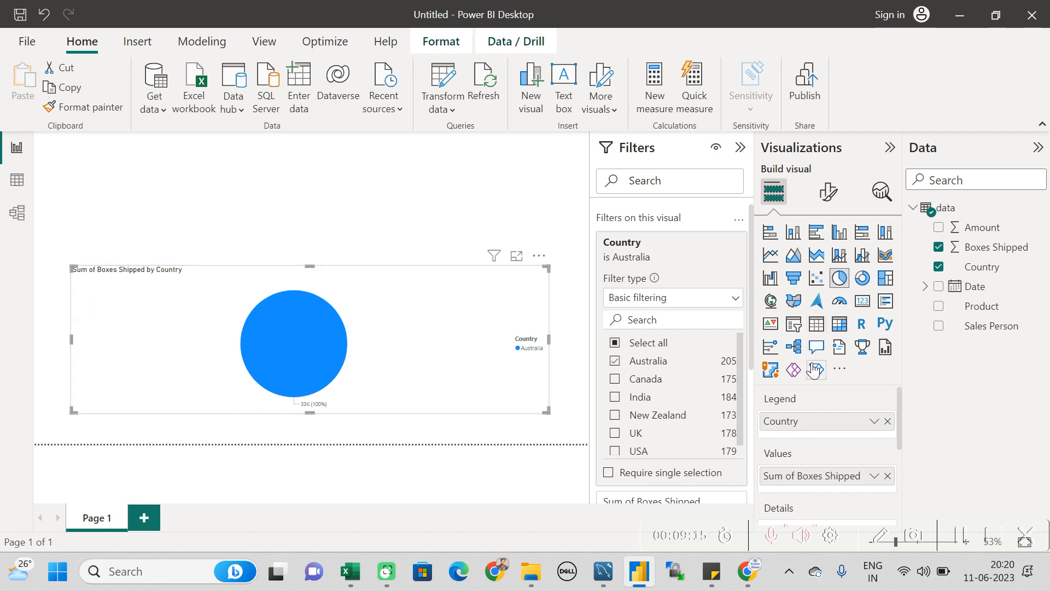
Change the pie chart back to a table visual and include Canada in its Country filter.
{"action": "left_click", "coordinate": [838, 328]}
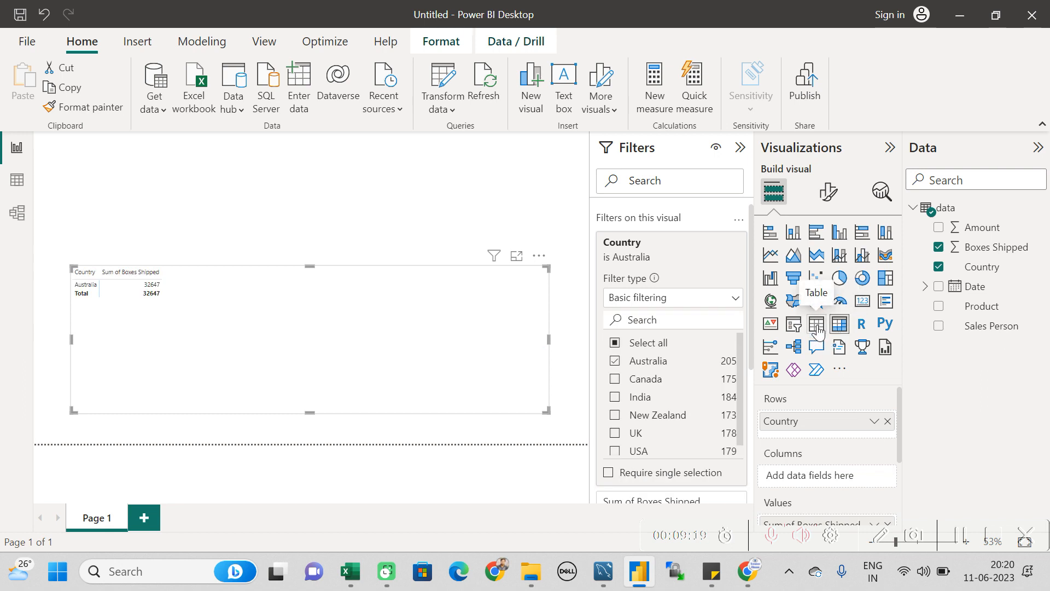
{"action": "left_click", "coordinate": [817, 330]}
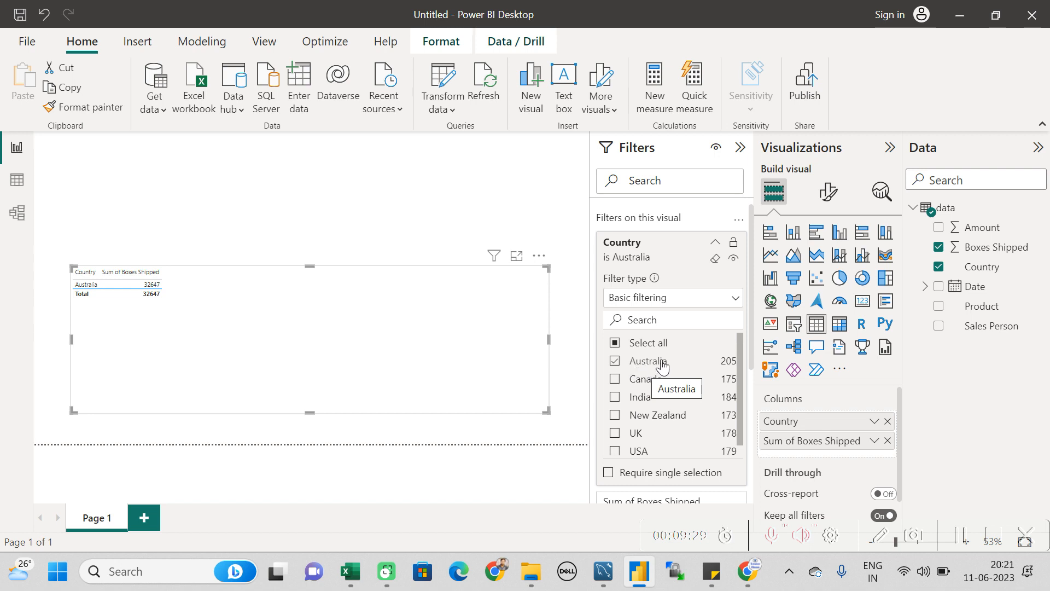
{"action": "left_click", "coordinate": [615, 383]}
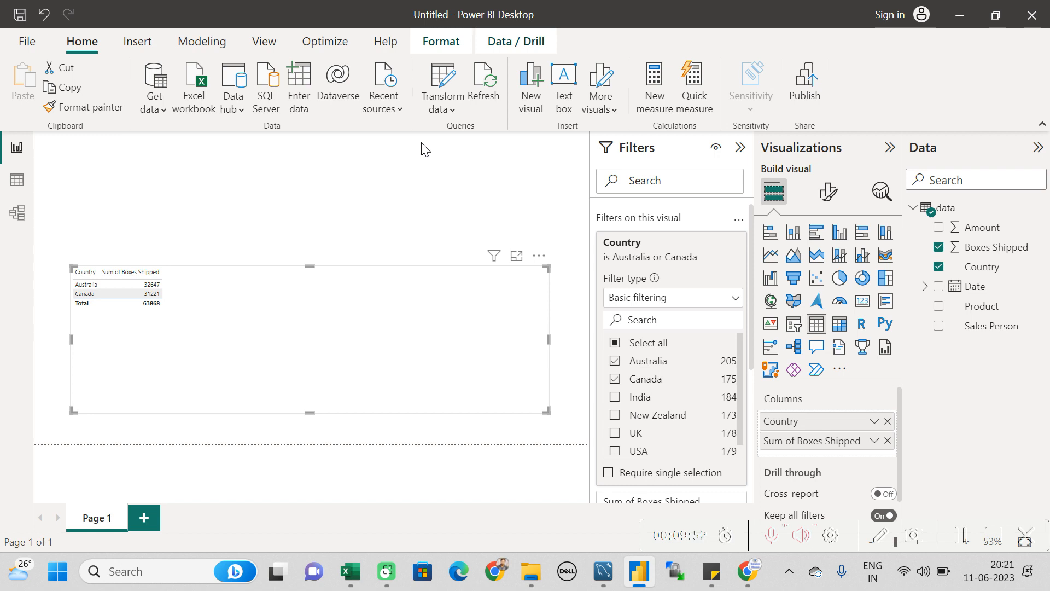
Collapse the Filters and Visualizations panes to give the report canvas more room.
{"action": "left_click", "coordinate": [742, 149]}
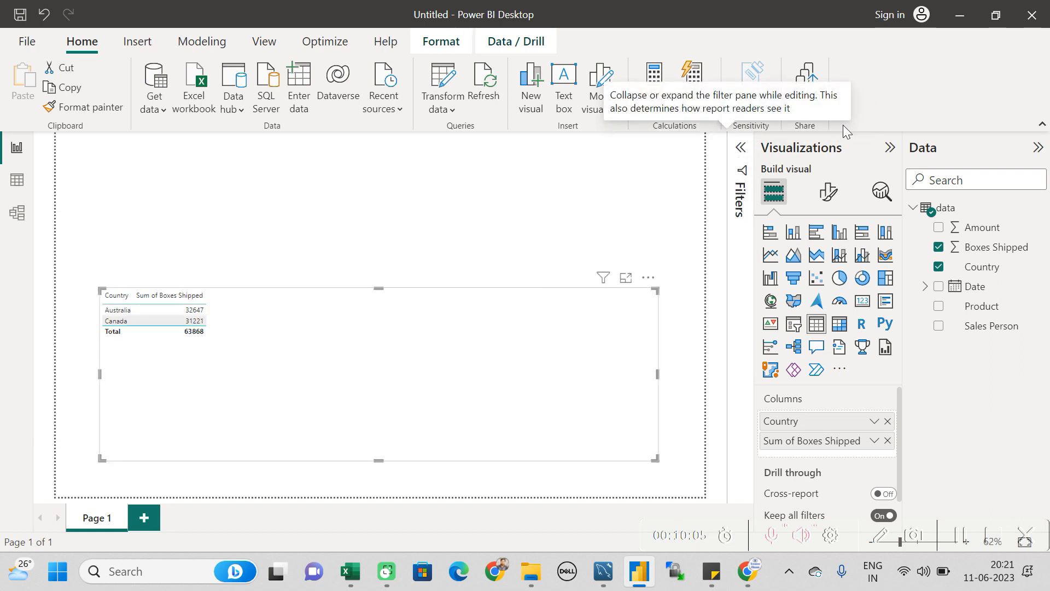
{"action": "left_click", "coordinate": [889, 148]}
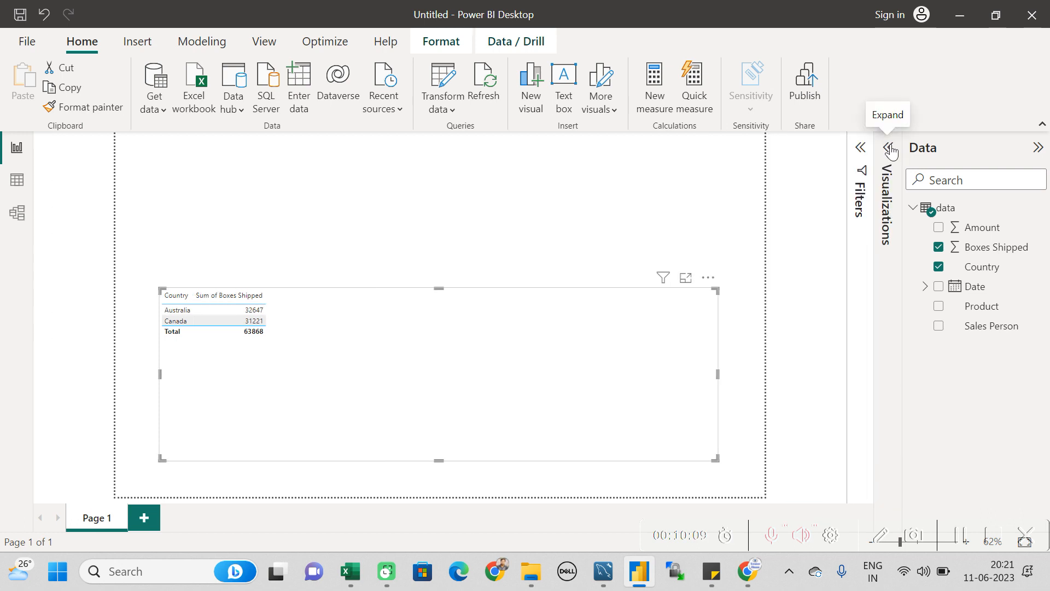